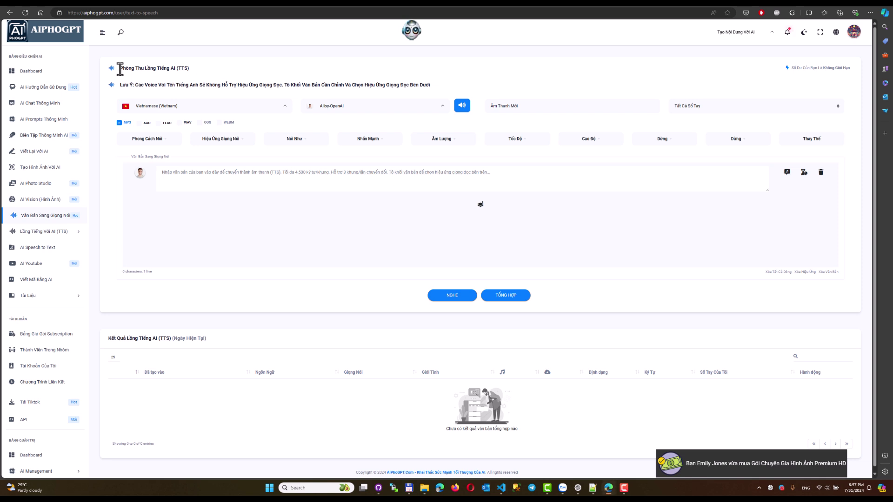
Highlight the studio title and the note about English voices on the text-to-speech page.
{"action": "left_click_drag", "start_coordinate": [120, 69], "coordinate": [189, 69]}
{"action": "left_click", "coordinate": [179, 68]}
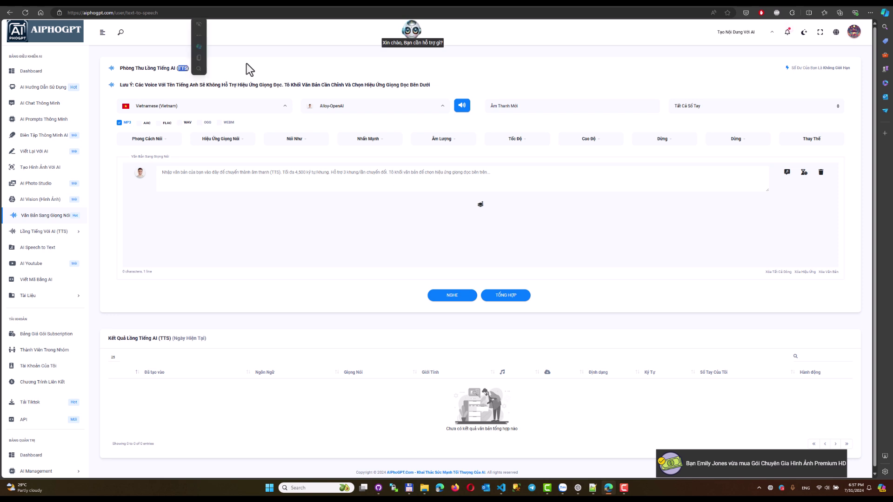
{"action": "left_click", "coordinate": [212, 73]}
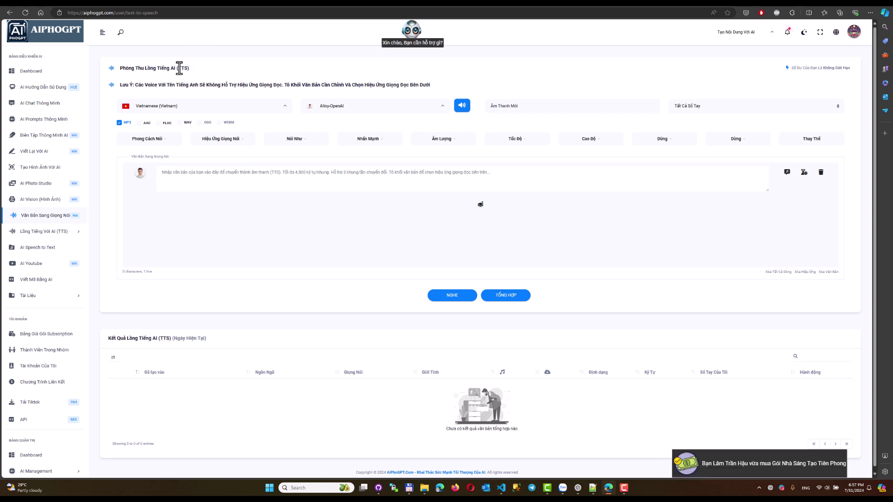
{"action": "left_click_drag", "start_coordinate": [177, 68], "coordinate": [185, 69]}
{"action": "left_click", "coordinate": [176, 86]}
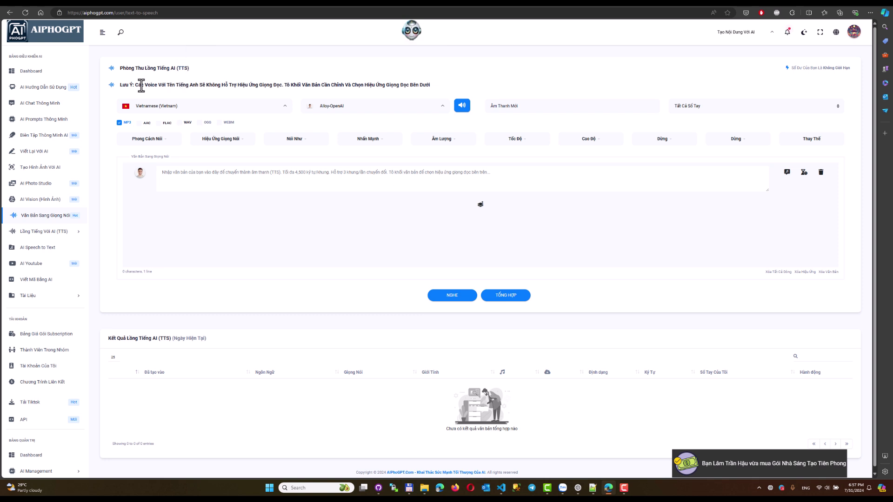
{"action": "left_click_drag", "start_coordinate": [134, 84], "coordinate": [442, 85]}
{"action": "left_click_drag", "start_coordinate": [120, 68], "coordinate": [198, 70]}
{"action": "left_click", "coordinate": [187, 63]}
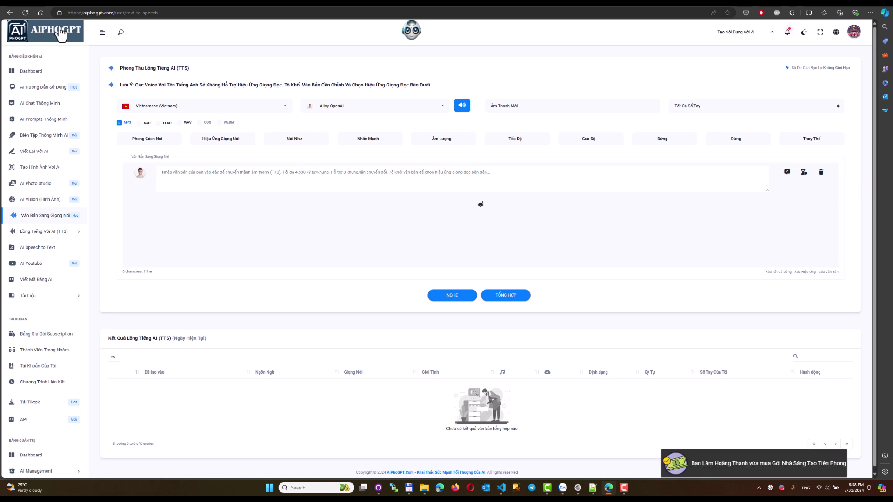
Look over the Dashboard, then open My Account from the avatar menu.
{"action": "left_click", "coordinate": [39, 76]}
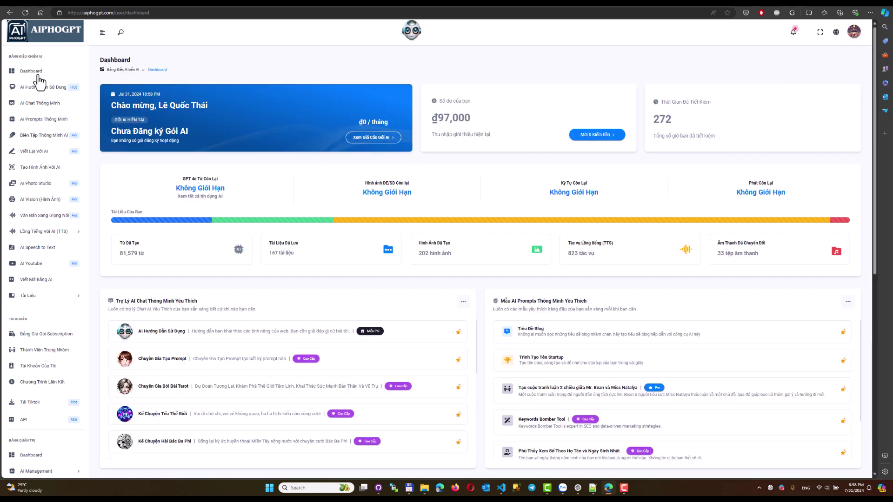
{"action": "scroll", "coordinate": [493, 170], "scroll_direction": "down", "scroll_amount": 3}
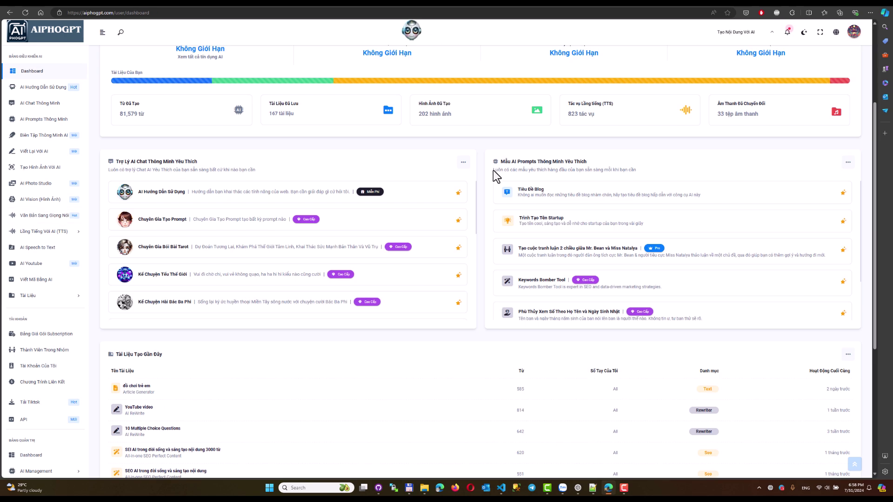
{"action": "scroll", "coordinate": [493, 170], "scroll_direction": "up", "scroll_amount": 3}
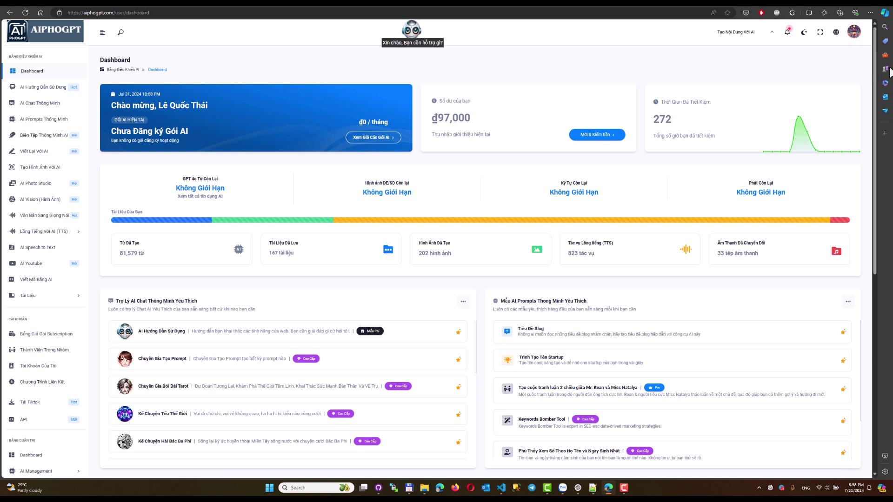
{"action": "left_click", "coordinate": [853, 39]}
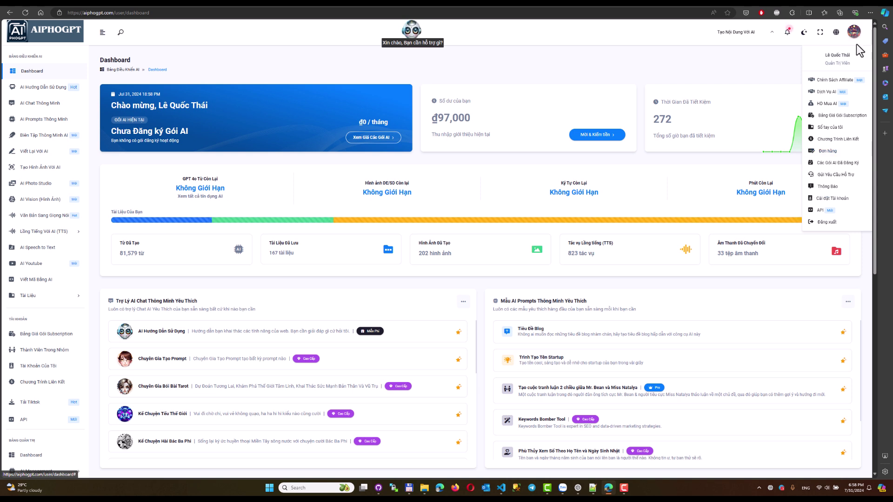
{"action": "left_click", "coordinate": [858, 199]}
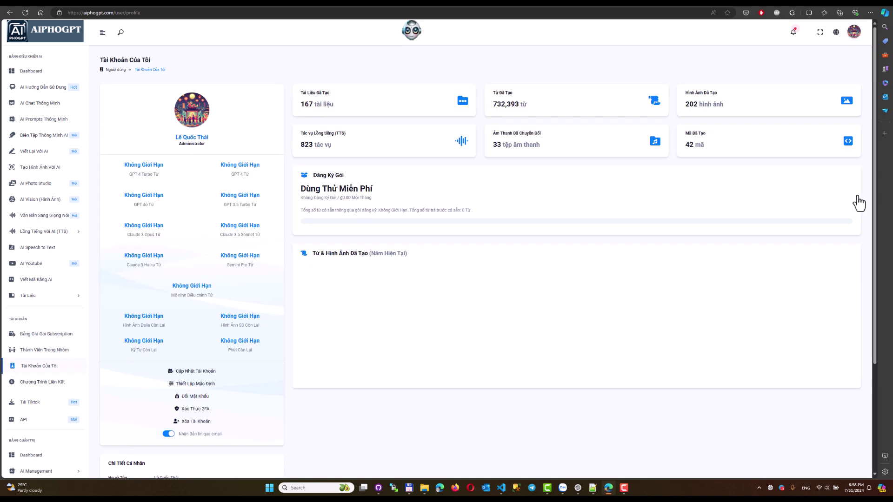
On Thiết Lập Mặc Định, keep GPT 4o as the chatbot AI model.
{"action": "left_click", "coordinate": [195, 385]}
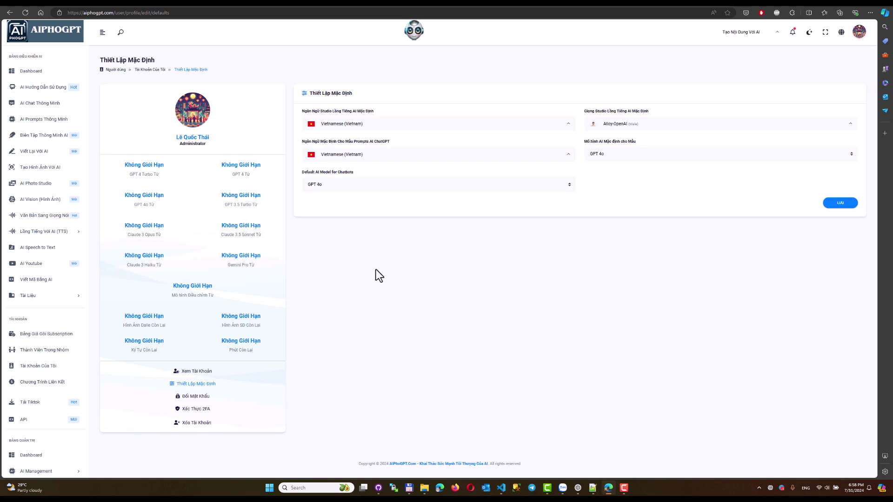
{"action": "left_click_drag", "start_coordinate": [301, 110], "coordinate": [378, 111]}
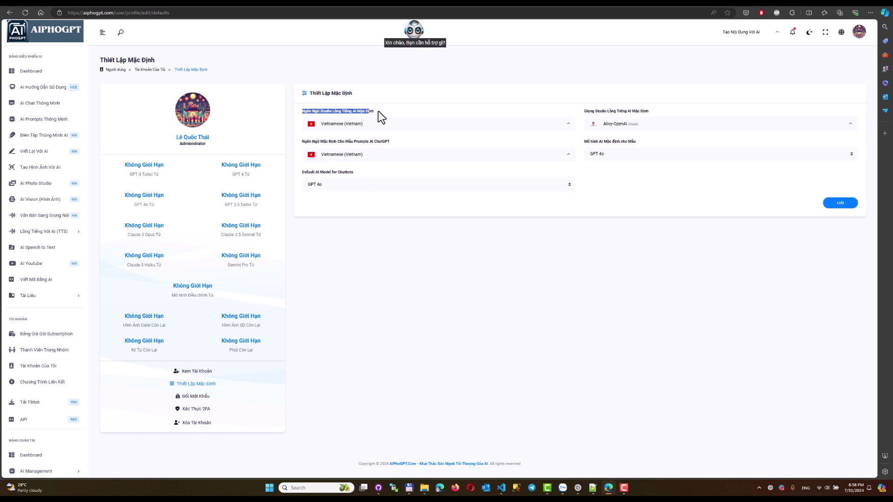
{"action": "left_click", "coordinate": [378, 112]}
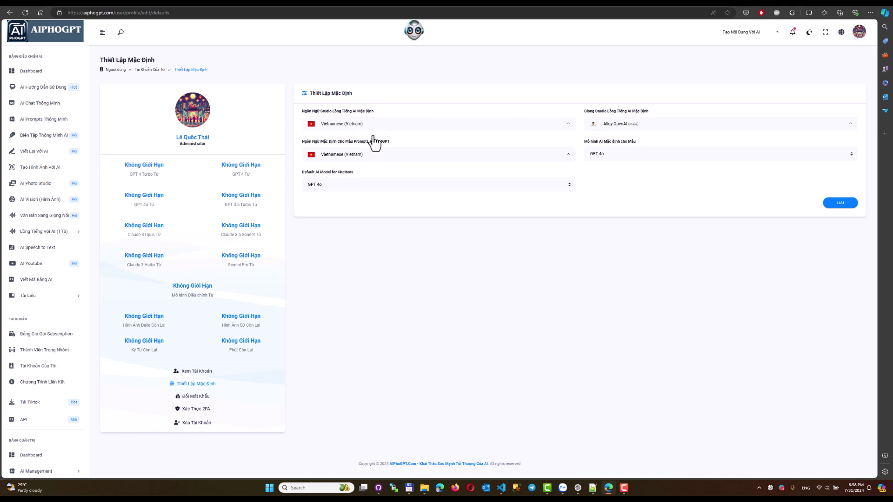
{"action": "left_click", "coordinate": [354, 186]}
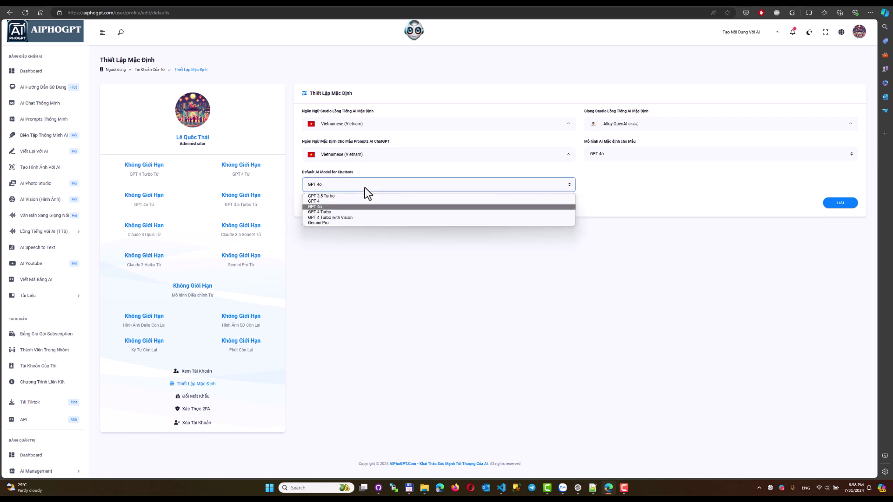
{"action": "left_click", "coordinate": [336, 207]}
{"action": "left_click", "coordinate": [613, 196]}
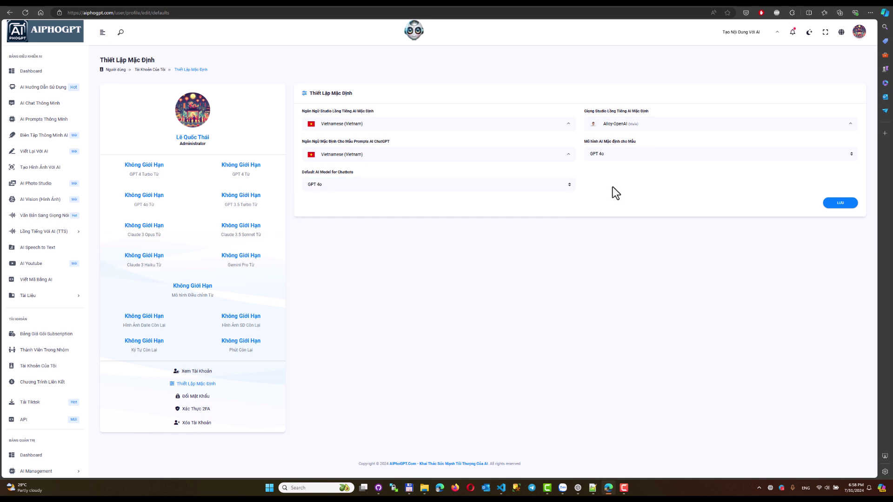
Keep Alloy-OpenAI as the default dubbing voice and save the settings.
{"action": "left_click", "coordinate": [640, 132]}
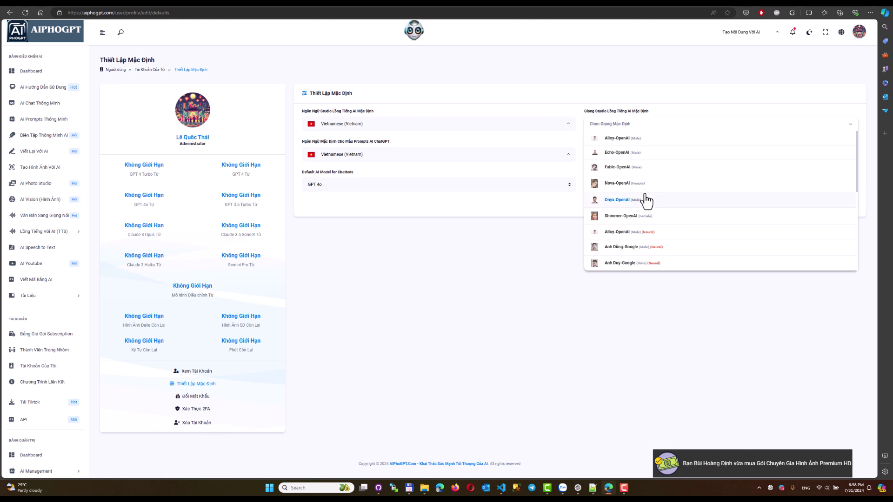
{"action": "left_click", "coordinate": [683, 86]}
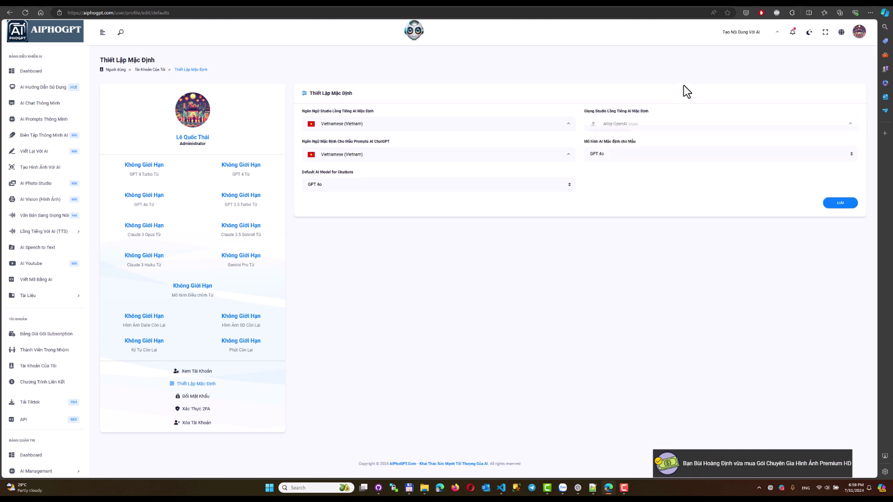
{"action": "left_click", "coordinate": [843, 202]}
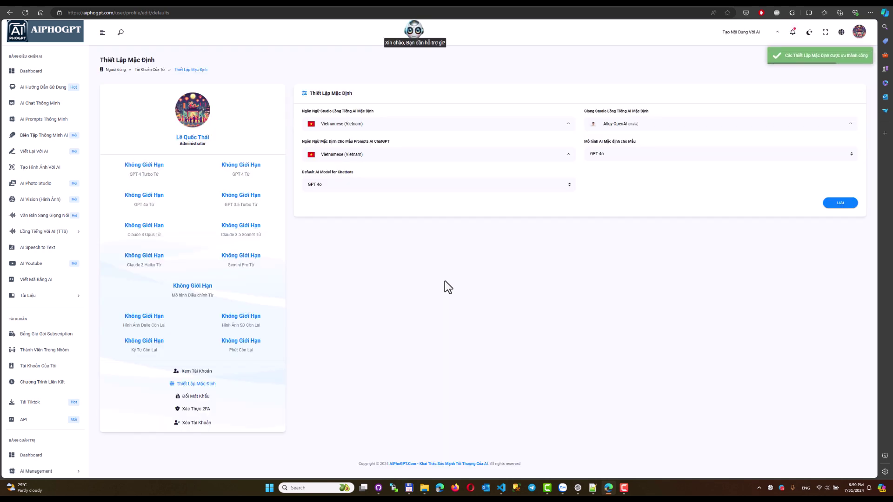
Go back to Văn Bản Sang Giọng Nói and browse the Google, Microsoft and OpenAI voice list.
{"action": "left_click", "coordinate": [40, 216]}
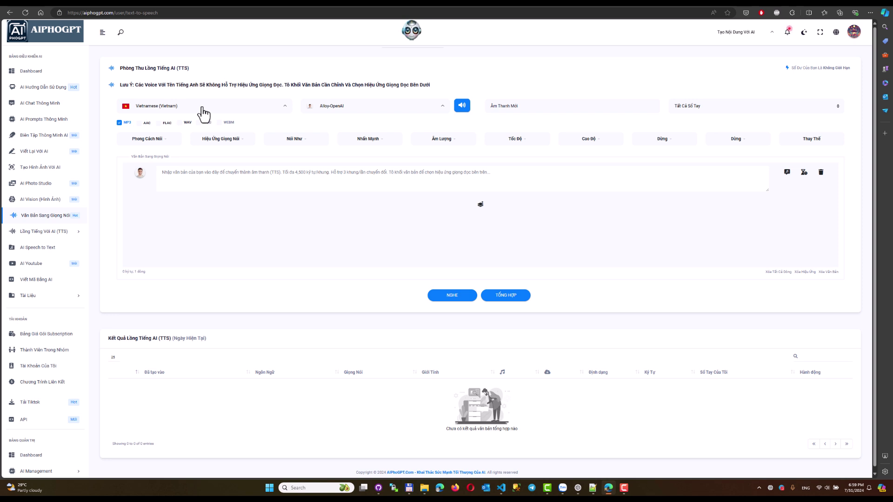
{"action": "left_click", "coordinate": [377, 108]}
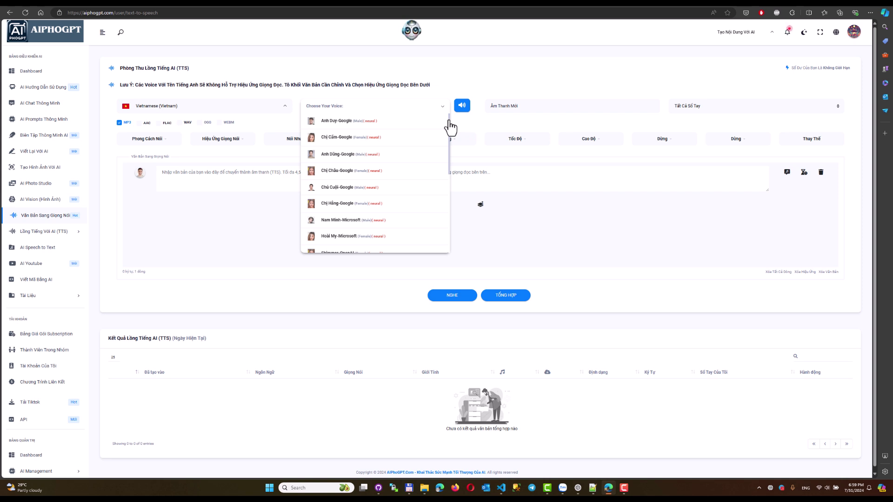
{"action": "mouse_move", "coordinate": [450, 127]}
{"action": "left_mouse_down"}
{"action": "mouse_move", "coordinate": [453, 226]}
{"action": "mouse_move", "coordinate": [450, 123]}
{"action": "left_mouse_up"}
{"action": "scroll", "coordinate": [352, 216], "scroll_direction": "down", "scroll_amount": 1}
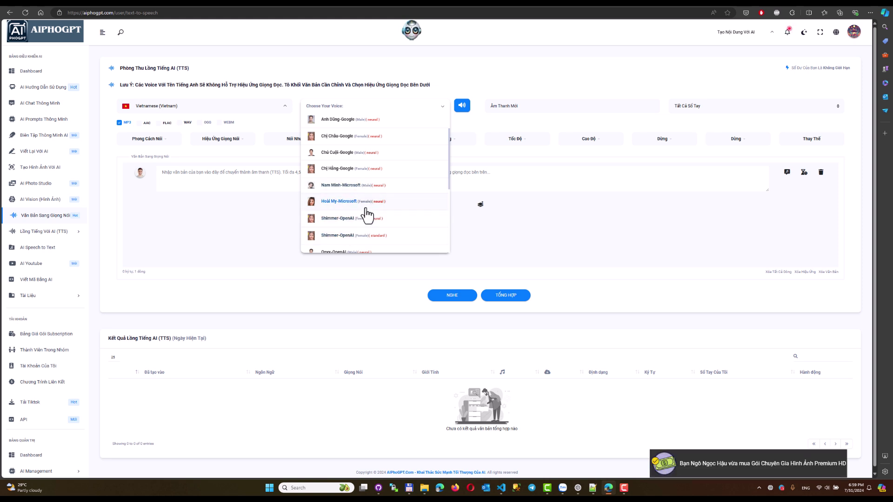
{"action": "scroll", "coordinate": [353, 218], "scroll_direction": "down", "scroll_amount": 1}
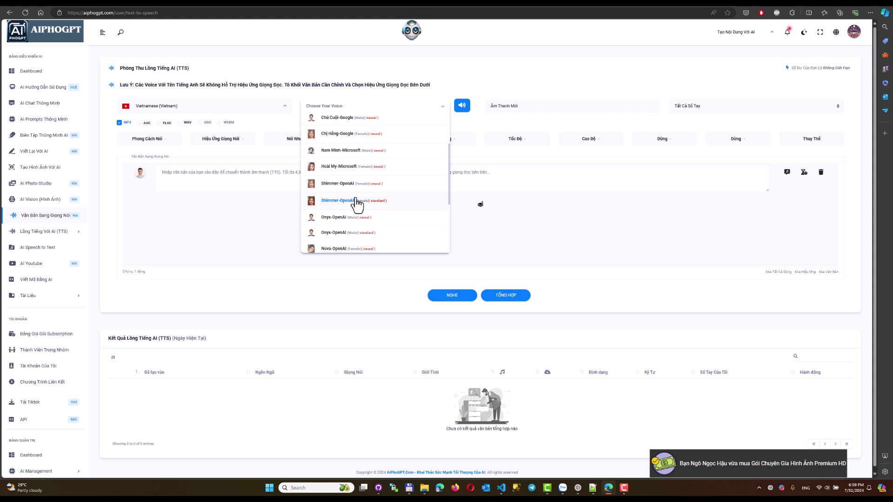
{"action": "scroll", "coordinate": [356, 203], "scroll_direction": "down", "scroll_amount": 1}
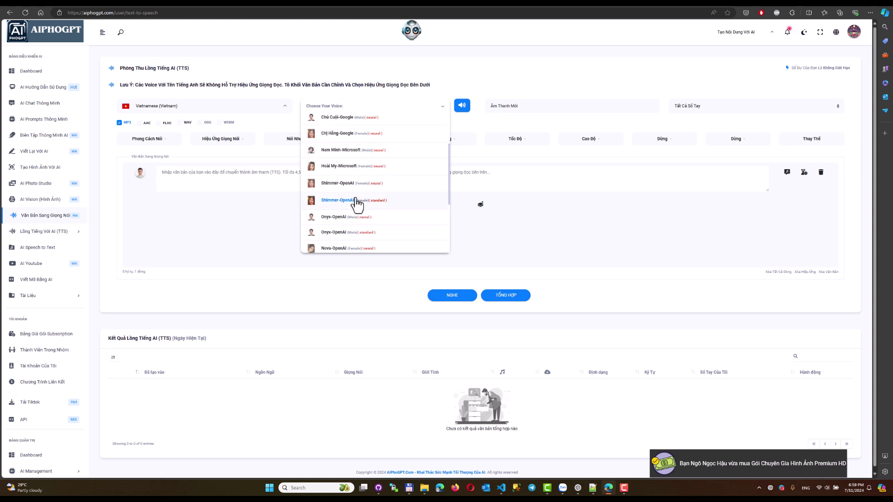
{"action": "scroll", "coordinate": [356, 203], "scroll_direction": "down", "scroll_amount": 2}
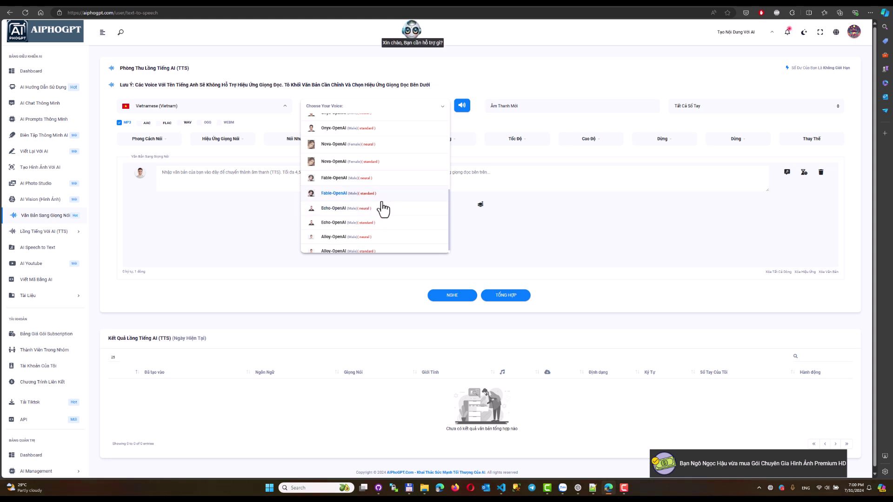
{"action": "scroll", "coordinate": [383, 209], "scroll_direction": "down", "scroll_amount": 1}
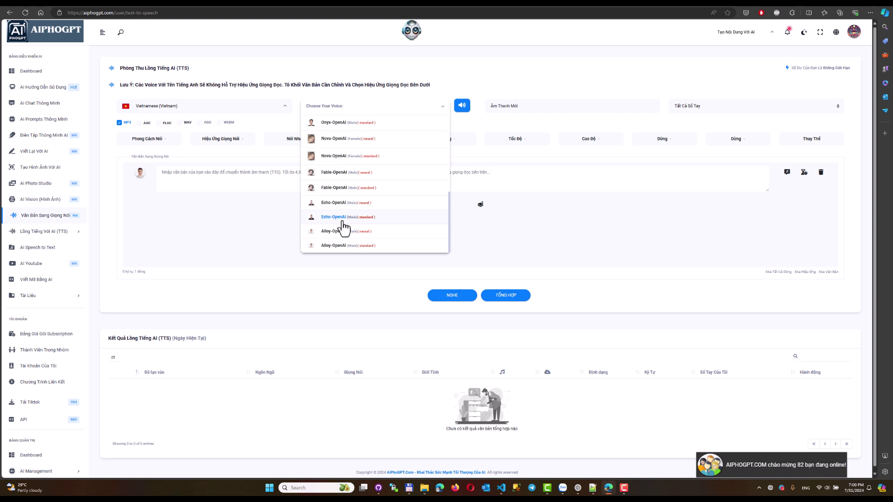
{"action": "scroll", "coordinate": [345, 228], "scroll_direction": "up", "scroll_amount": 1}
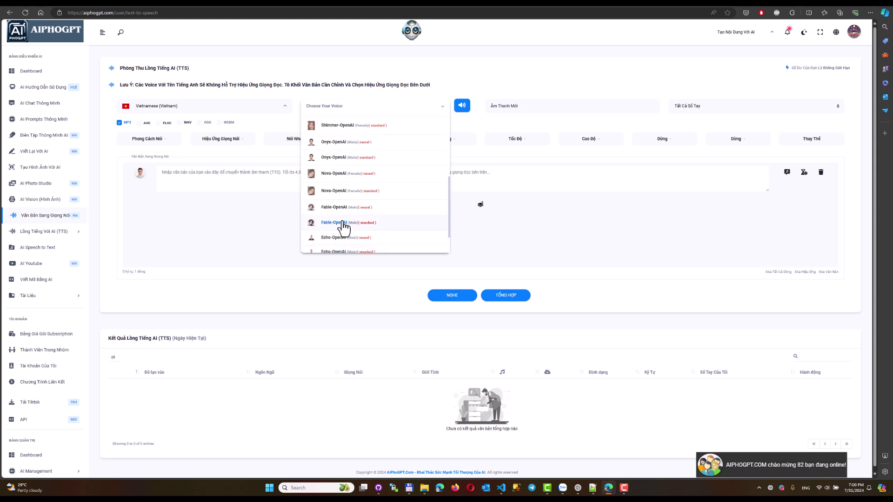
Choose Onyx-OpenAI as the voice, play and stop its preview, and close the voice list.
{"action": "left_click", "coordinate": [379, 161]}
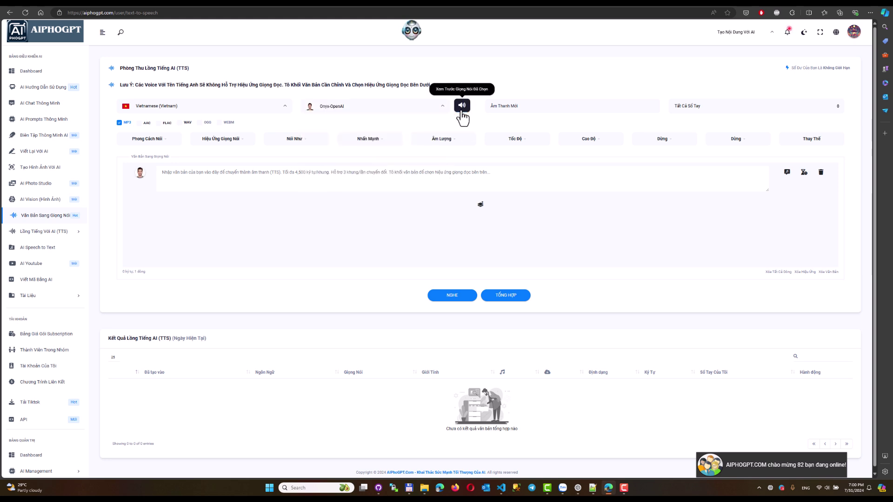
{"action": "left_click", "coordinate": [462, 112]}
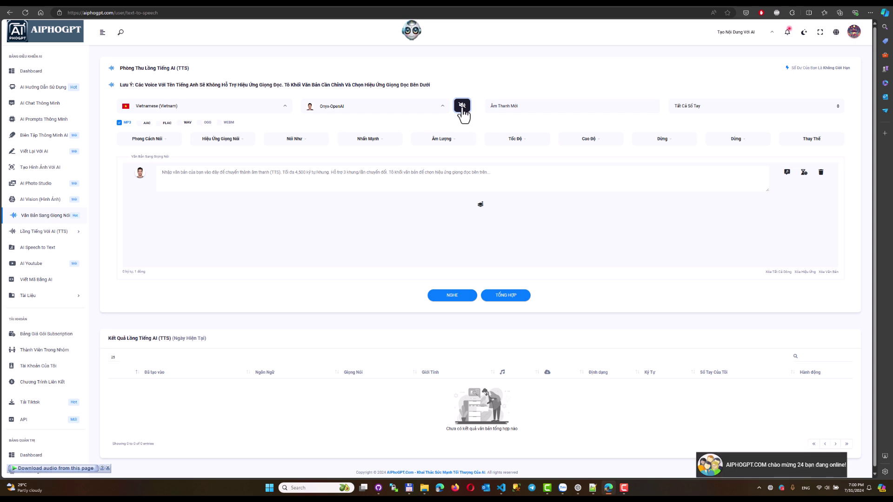
{"action": "left_click", "coordinate": [462, 106]}
{"action": "left_click", "coordinate": [358, 111]}
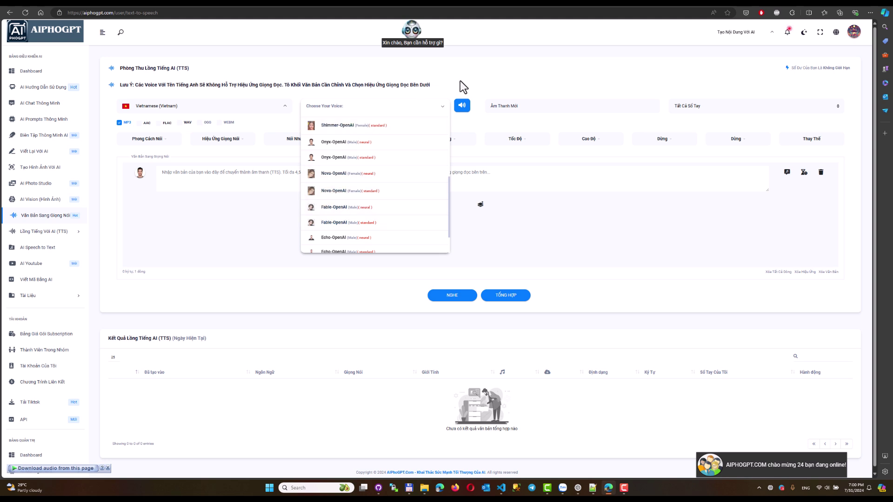
{"action": "key", "text": "Down"}
{"action": "key", "text": "Return"}
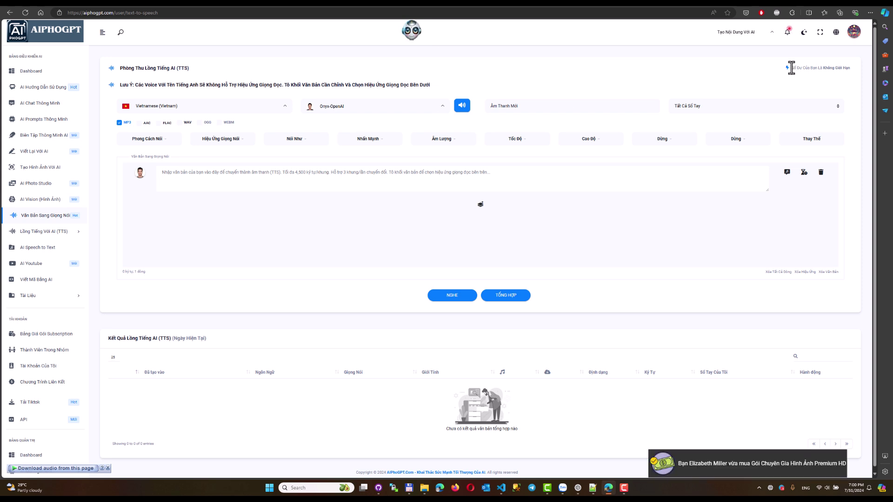
{"action": "mouse_move", "coordinate": [791, 68]}
{"action": "left_mouse_down"}
{"action": "mouse_move", "coordinate": [852, 68]}
{"action": "mouse_move", "coordinate": [791, 68]}
{"action": "left_mouse_up"}
{"action": "left_click", "coordinate": [851, 67]}
{"action": "triple_click", "coordinate": [850, 69]}
{"action": "left_click_drag", "start_coordinate": [849, 68], "coordinate": [824, 68]}
{"action": "left_click_drag", "start_coordinate": [821, 68], "coordinate": [850, 68]}
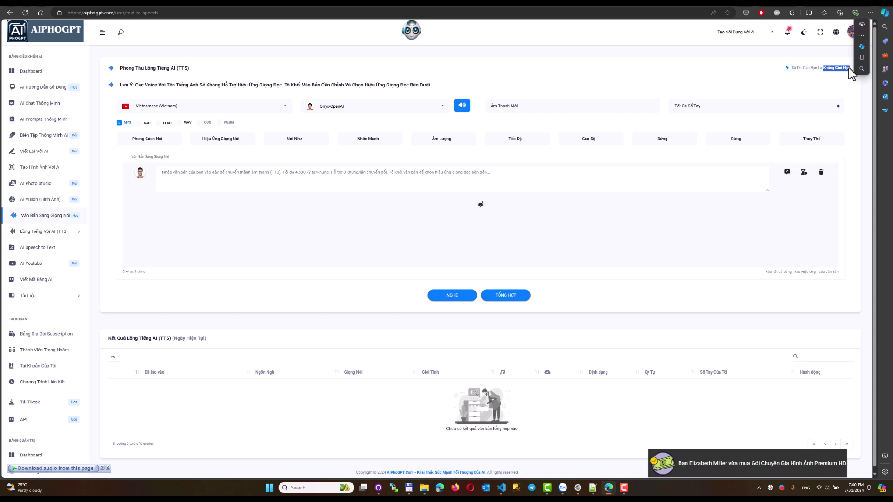
{"action": "left_click", "coordinate": [819, 79]}
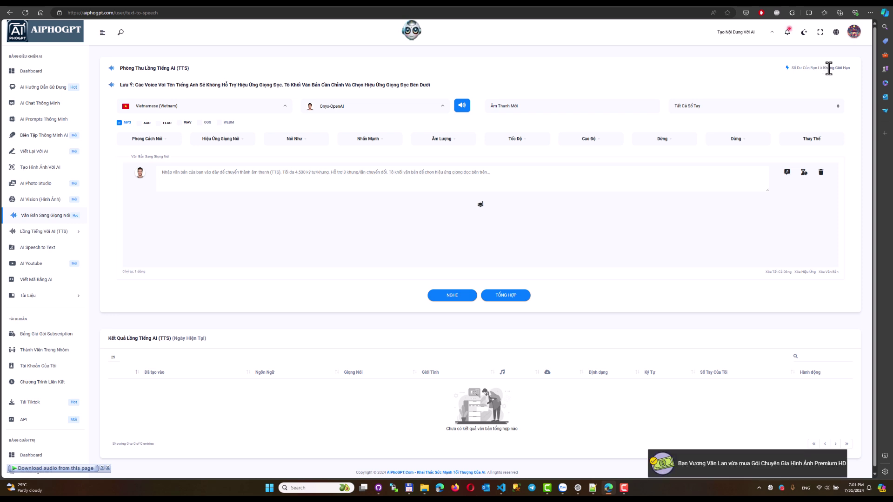
{"action": "left_click_drag", "start_coordinate": [824, 69], "coordinate": [849, 68]}
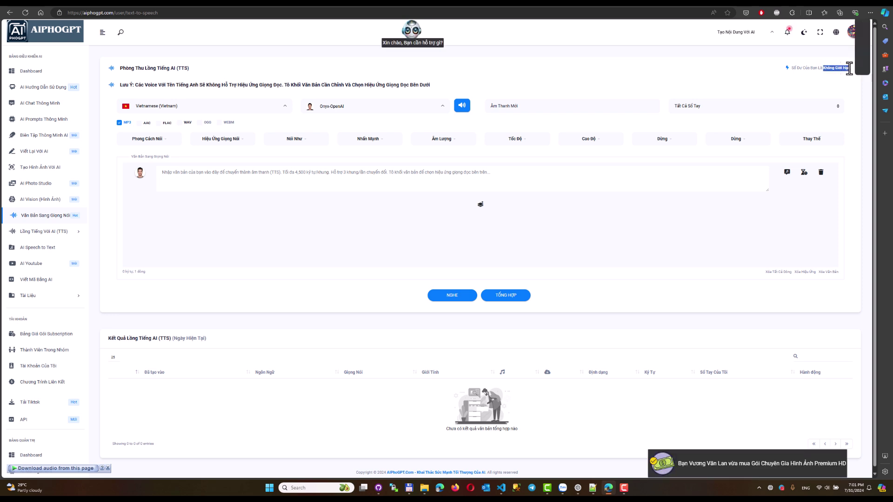
{"action": "left_click", "coordinate": [826, 69]}
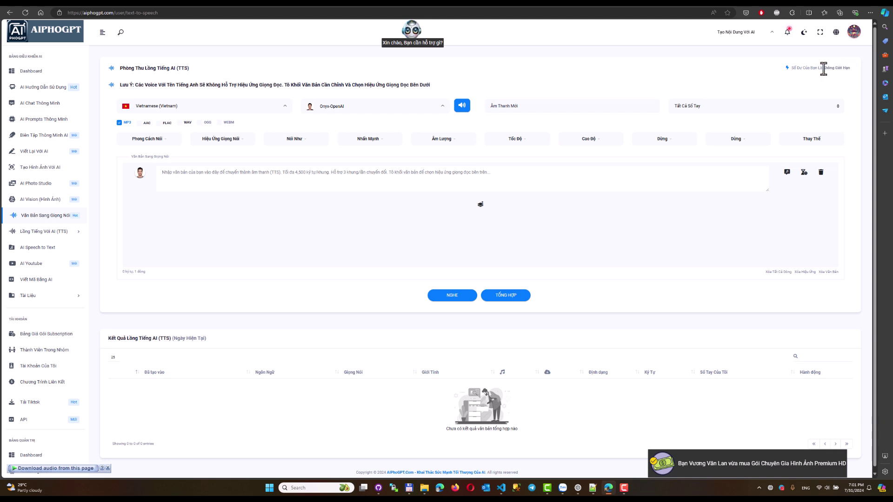
{"action": "left_click_drag", "start_coordinate": [823, 69], "coordinate": [847, 69]}
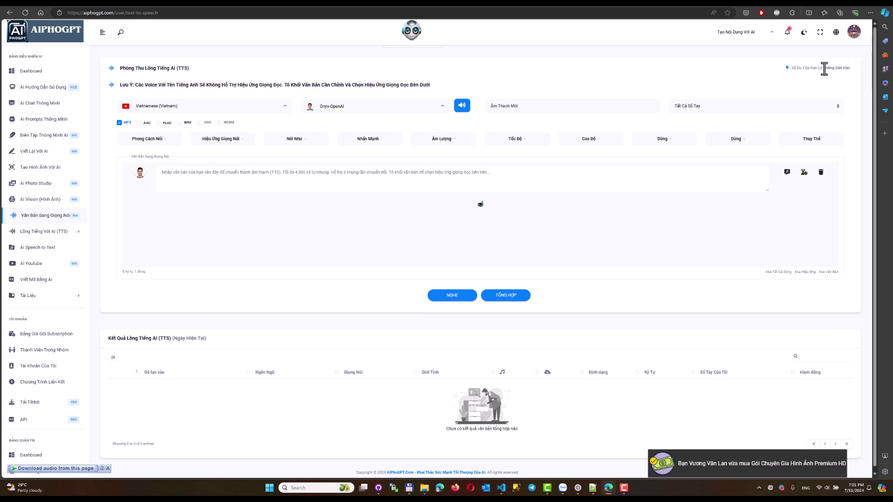
{"action": "left_click_drag", "start_coordinate": [822, 69], "coordinate": [848, 69]}
{"action": "left_click", "coordinate": [821, 72]}
Open 'Bảng Giá Gói Subscription' from the avatar menu and scroll down to the plan cards.
{"action": "left_click", "coordinate": [854, 36]}
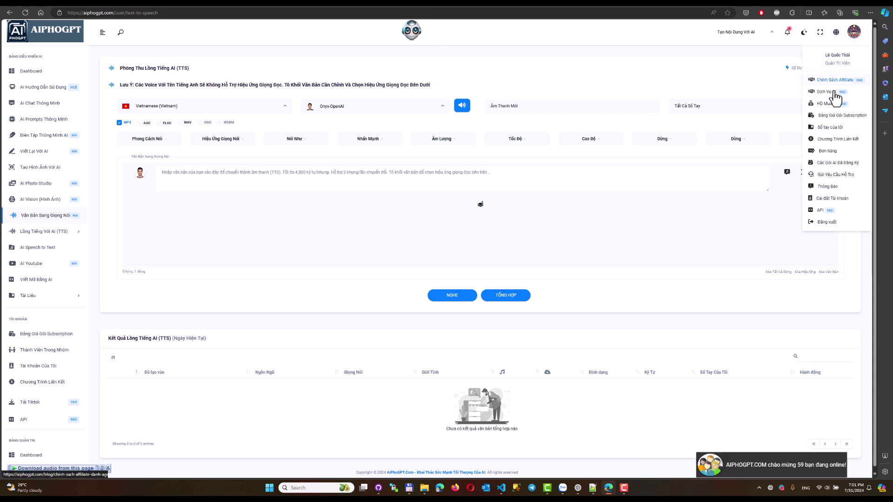
{"action": "left_click", "coordinate": [856, 121]}
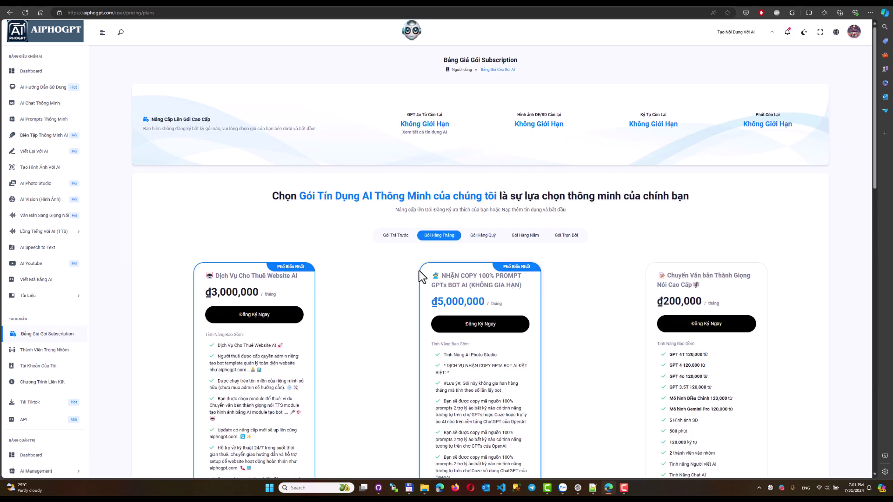
{"action": "scroll", "coordinate": [531, 389], "scroll_direction": "down", "scroll_amount": 3}
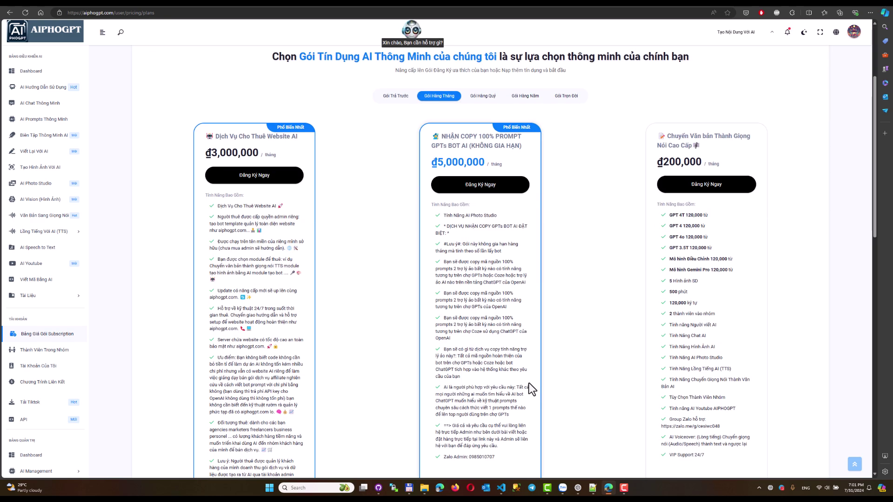
{"action": "scroll", "coordinate": [531, 388], "scroll_direction": "down", "scroll_amount": 3}
{"action": "scroll", "coordinate": [532, 389], "scroll_direction": "down", "scroll_amount": 5}
{"action": "scroll", "coordinate": [529, 383], "scroll_direction": "down", "scroll_amount": 3}
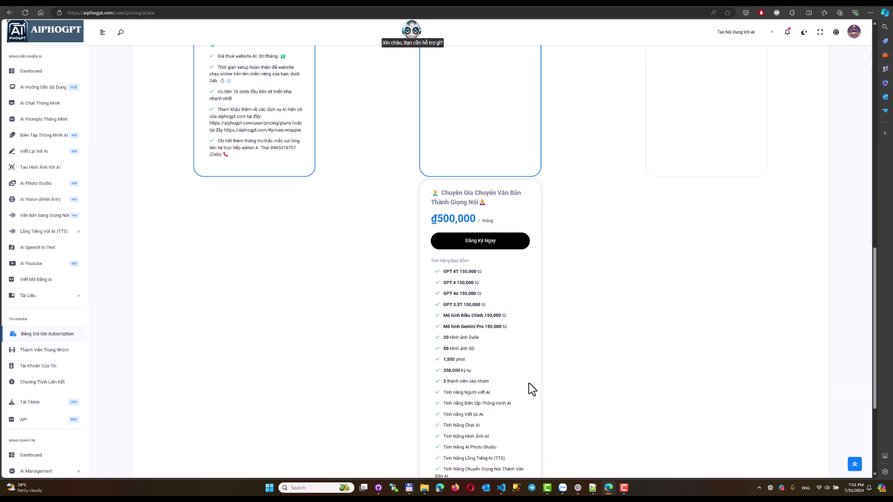
{"action": "scroll", "coordinate": [529, 383], "scroll_direction": "down", "scroll_amount": 1}
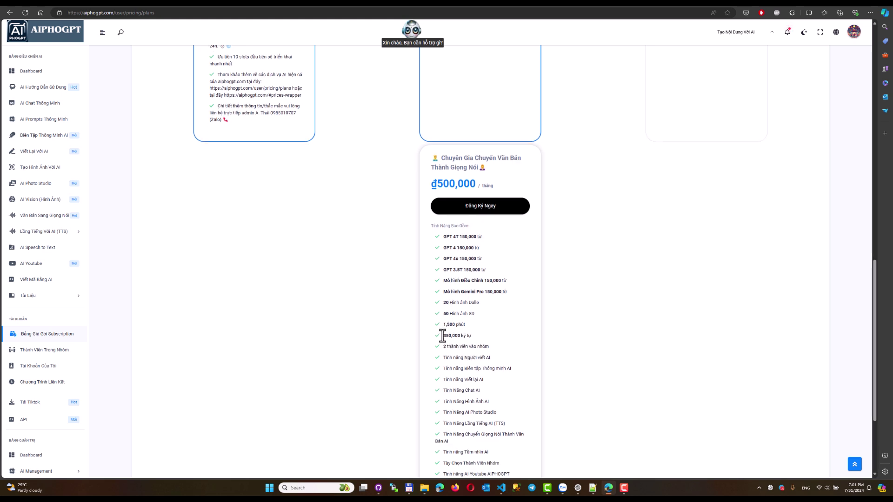
Highlight the 350,000 ký tự and GPT 4T / GPT 4 150,000 từ allowances, then return to the studio.
{"action": "left_click_drag", "start_coordinate": [443, 336], "coordinate": [471, 336]}
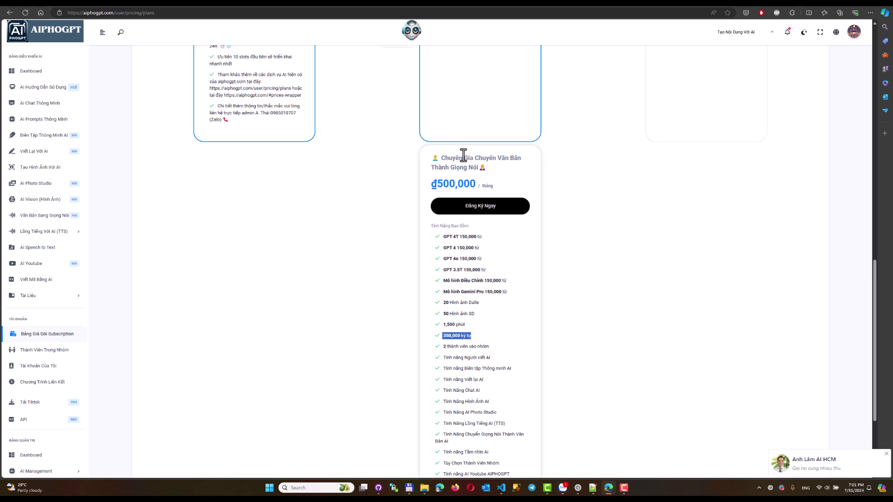
{"action": "left_click", "coordinate": [445, 338]}
{"action": "double_click", "coordinate": [443, 336]}
{"action": "left_click", "coordinate": [484, 233]}
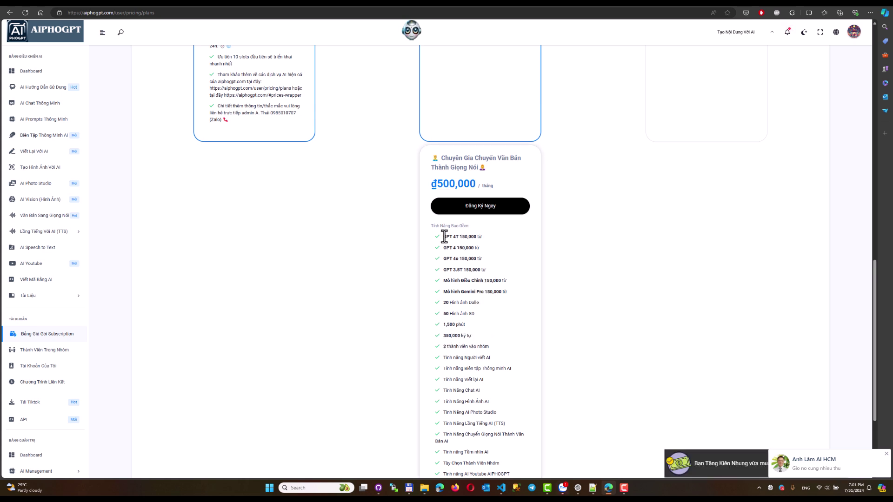
{"action": "left_click_drag", "start_coordinate": [444, 236], "coordinate": [481, 238]}
{"action": "left_click", "coordinate": [446, 250]}
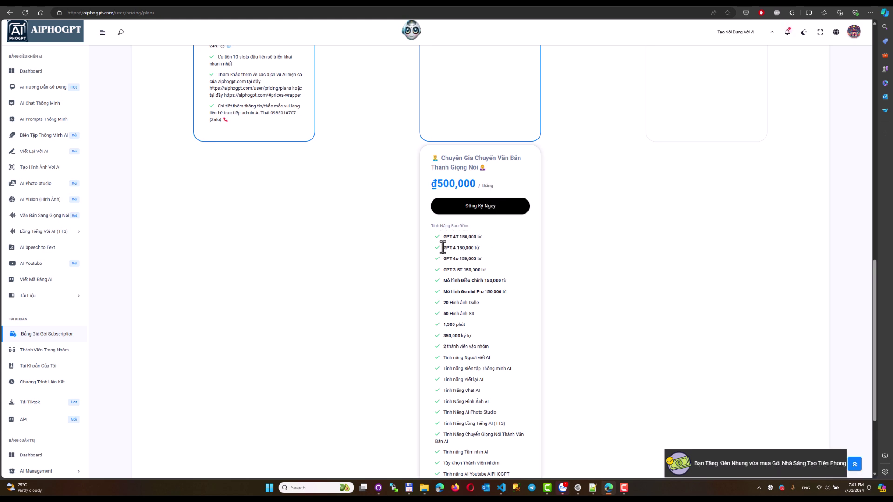
{"action": "left_click_drag", "start_coordinate": [443, 247], "coordinate": [480, 248]}
{"action": "scroll", "coordinate": [517, 298], "scroll_direction": "up", "scroll_amount": 10}
{"action": "scroll", "coordinate": [518, 297], "scroll_direction": "up", "scroll_amount": 3}
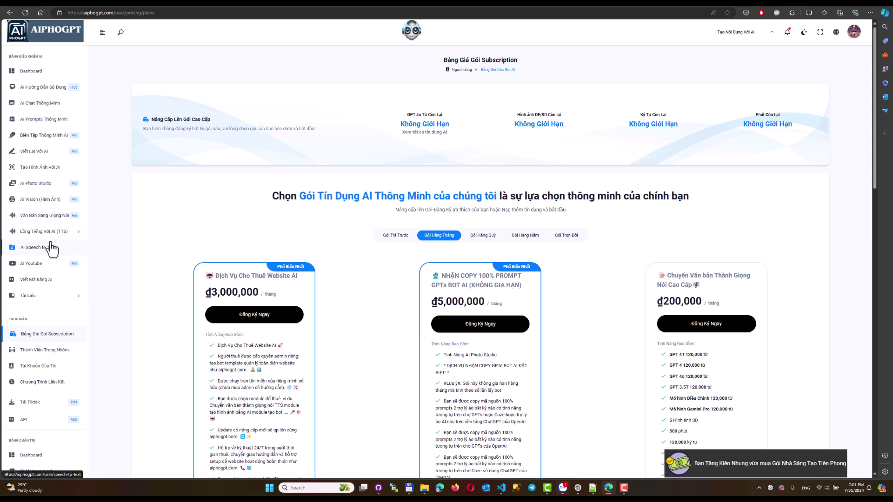
{"action": "left_click", "coordinate": [43, 217]}
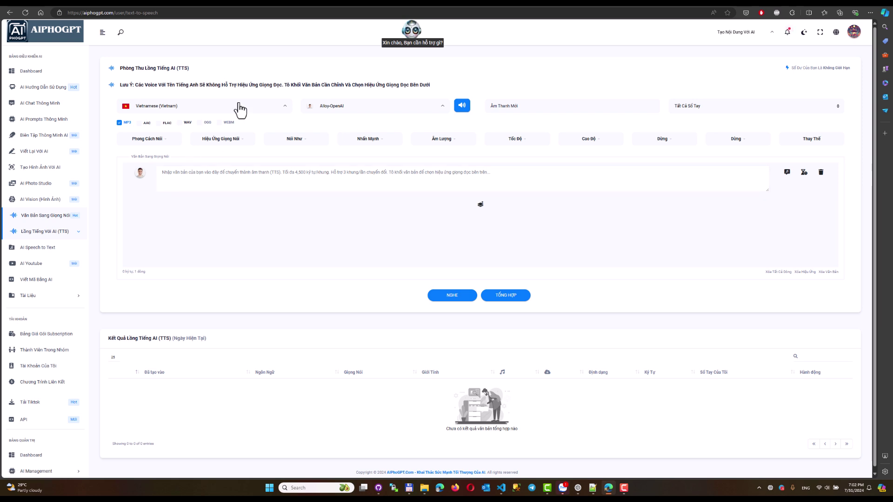
Focus the new audio name field and highlight the note about English-named voices.
{"action": "left_click", "coordinate": [526, 107]}
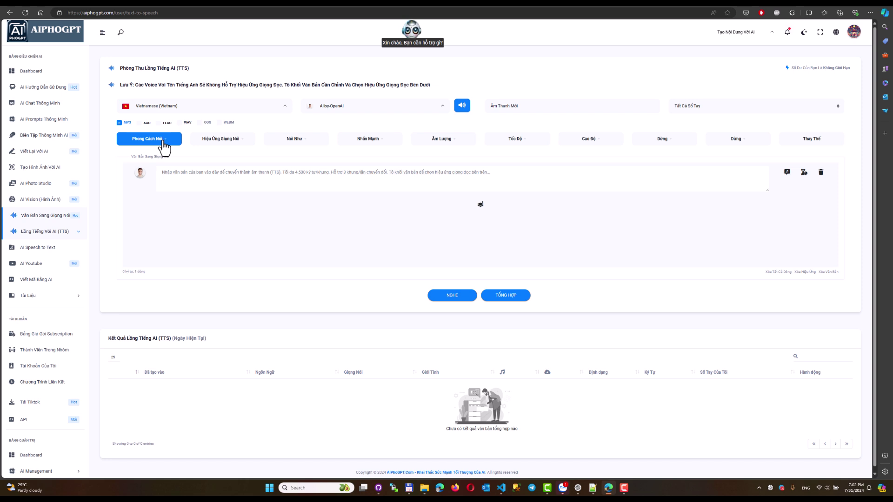
{"action": "left_click_drag", "start_coordinate": [136, 85], "coordinate": [427, 85]}
{"action": "left_click", "coordinate": [285, 174]}
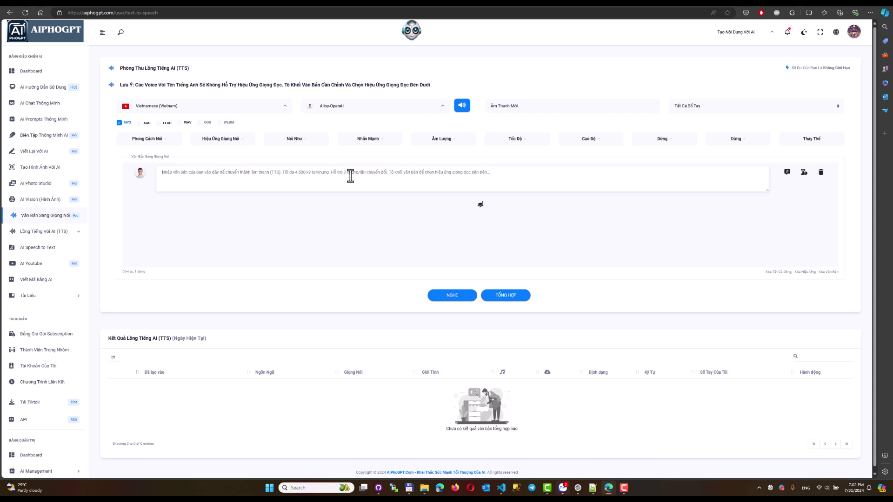
{"action": "left_click", "coordinate": [482, 207]}
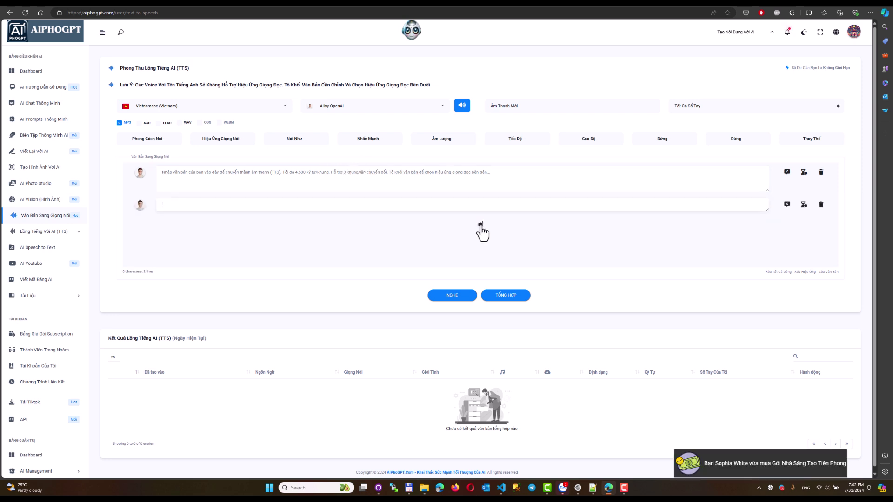
{"action": "left_click", "coordinate": [481, 227]}
{"action": "left_click", "coordinate": [481, 245]}
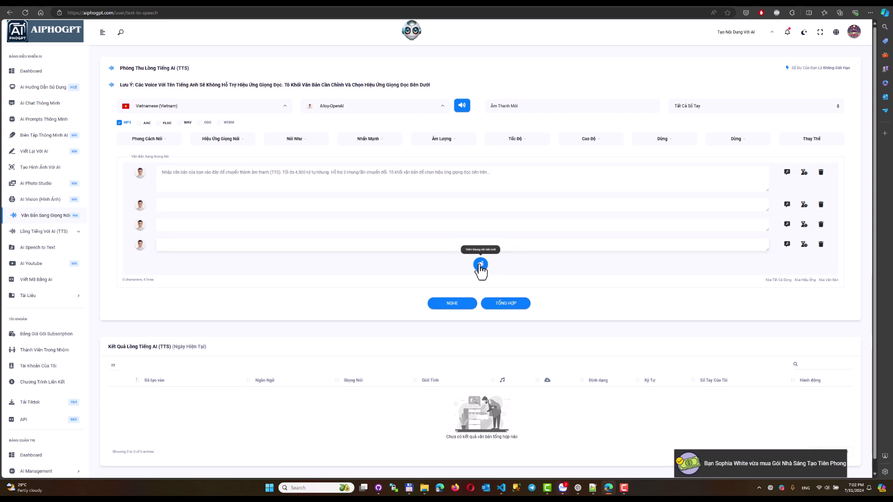
{"action": "left_click", "coordinate": [482, 265]}
{"action": "left_click", "coordinate": [481, 285]}
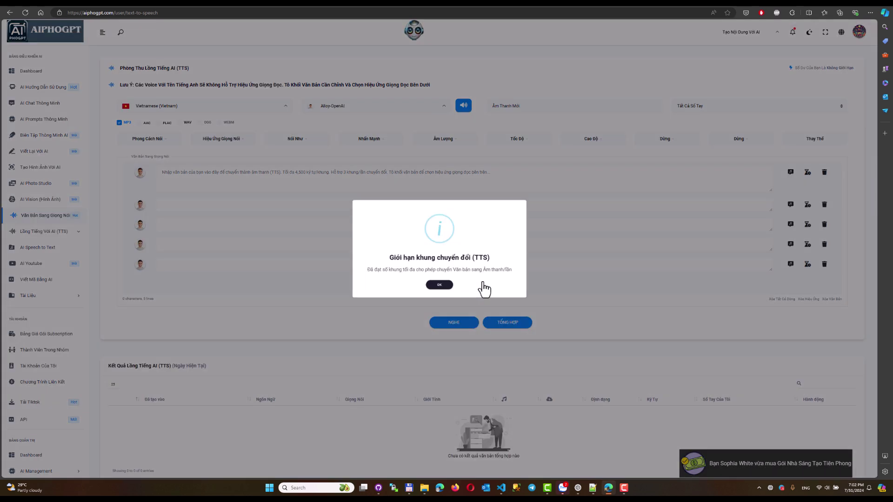
{"action": "left_click_drag", "start_coordinate": [534, 269], "coordinate": [438, 287]}
{"action": "left_click", "coordinate": [439, 286]}
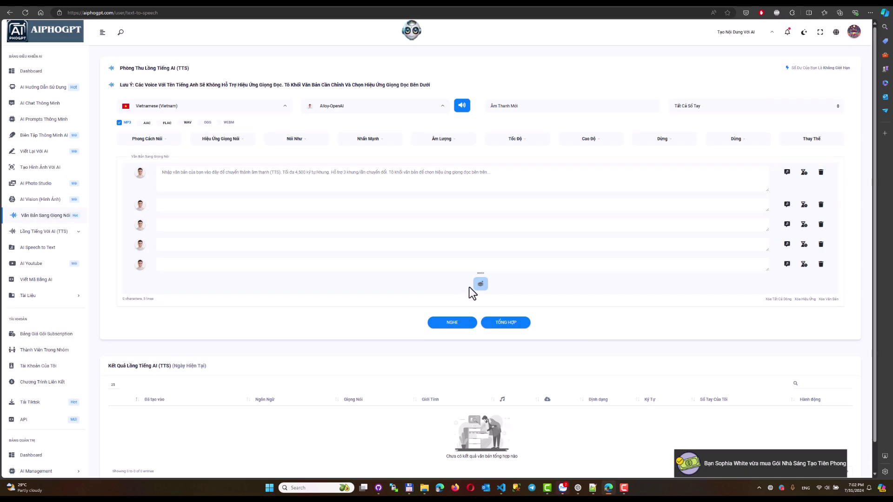
{"action": "left_click", "coordinate": [820, 264]}
{"action": "left_click", "coordinate": [821, 244]}
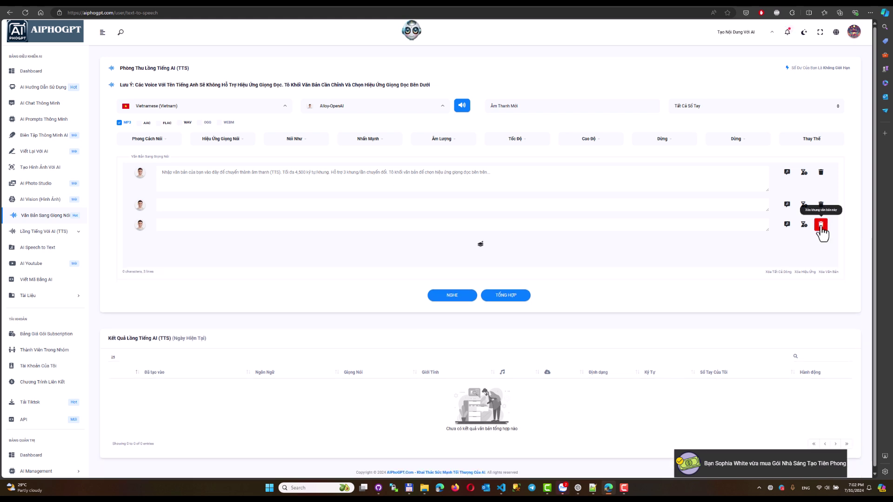
{"action": "left_click", "coordinate": [821, 224]}
{"action": "left_click", "coordinate": [821, 205]}
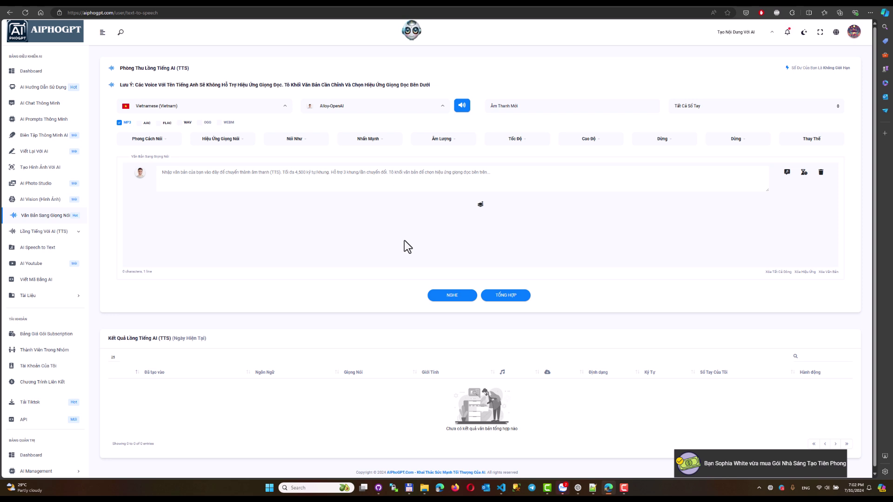
{"action": "left_click", "coordinate": [274, 177]}
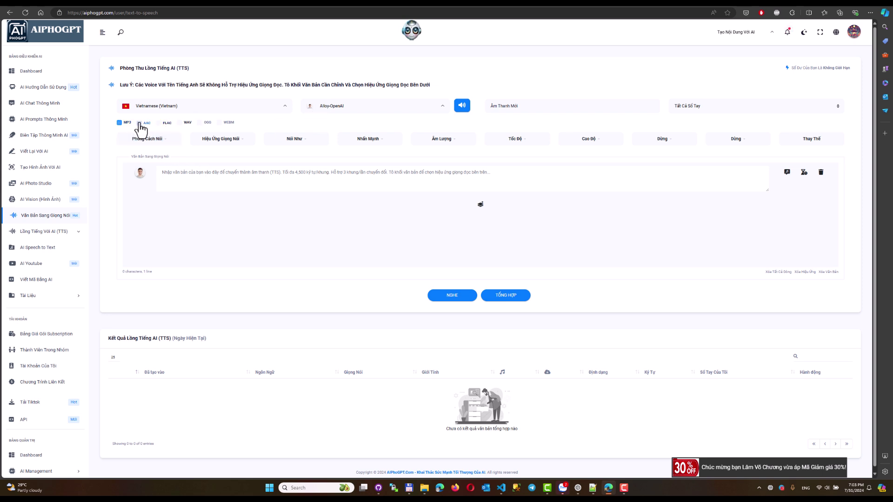
{"action": "left_click", "coordinate": [160, 124]}
{"action": "left_click", "coordinate": [145, 128]}
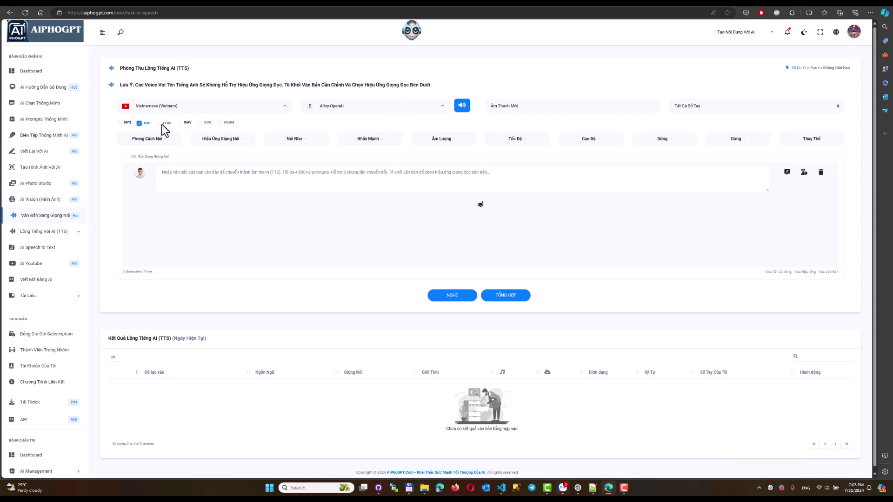
{"action": "left_click", "coordinate": [185, 123]}
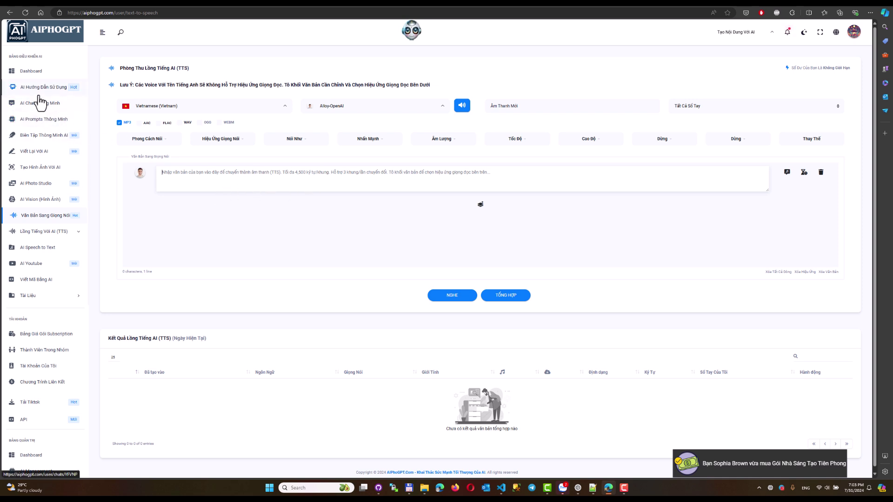
Copy the story from the 5-message Kể Chuyện Hài Bác Ba Phi chat under Giải trí.
{"action": "left_click", "coordinate": [56, 109]}
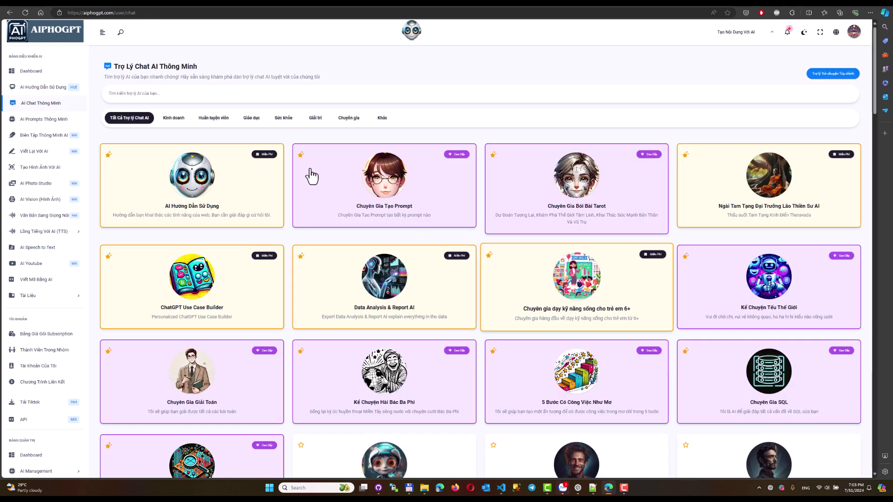
{"action": "left_click", "coordinate": [320, 120]}
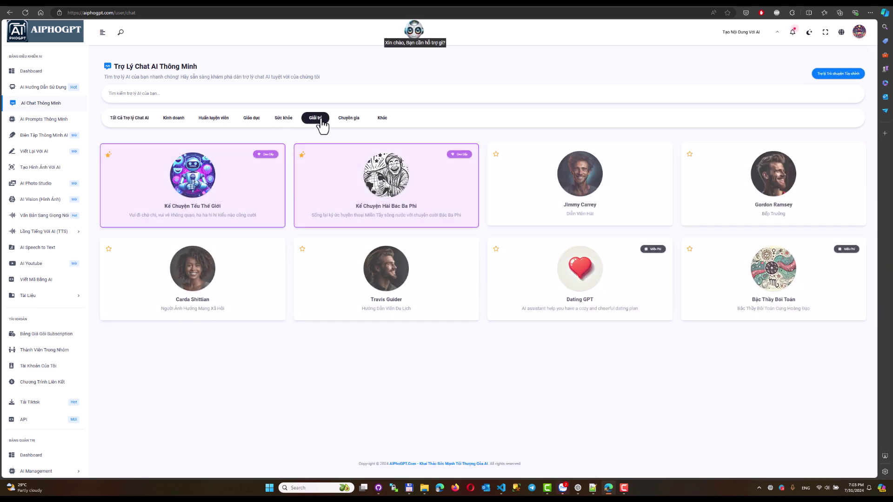
{"action": "left_click", "coordinate": [396, 200]}
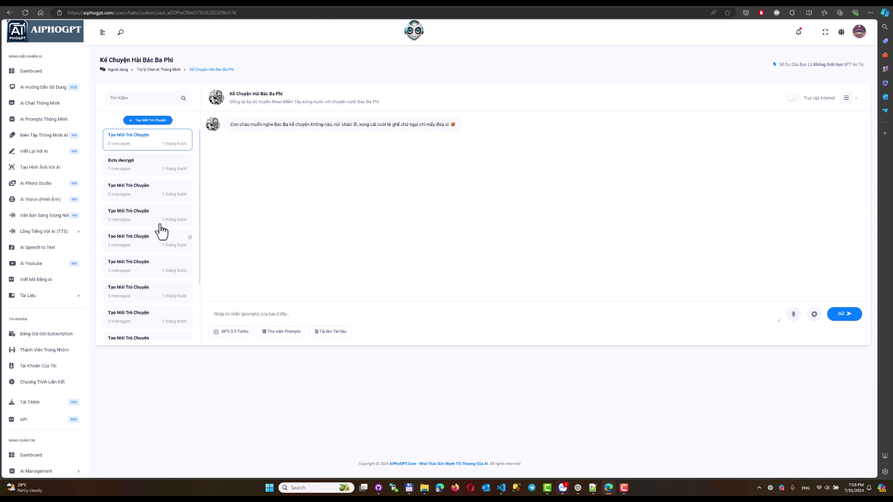
{"action": "left_click", "coordinate": [145, 217]}
{"action": "mouse_move", "coordinate": [447, 230]}
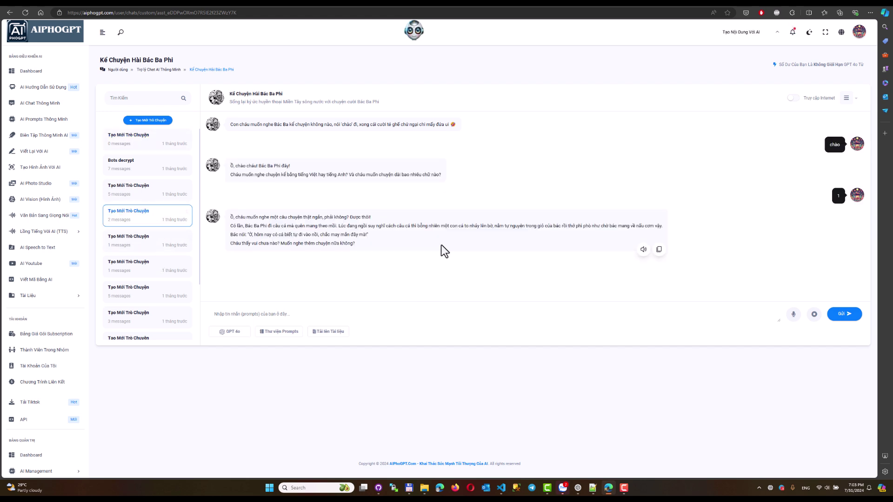
{"action": "left_click", "coordinate": [139, 192]}
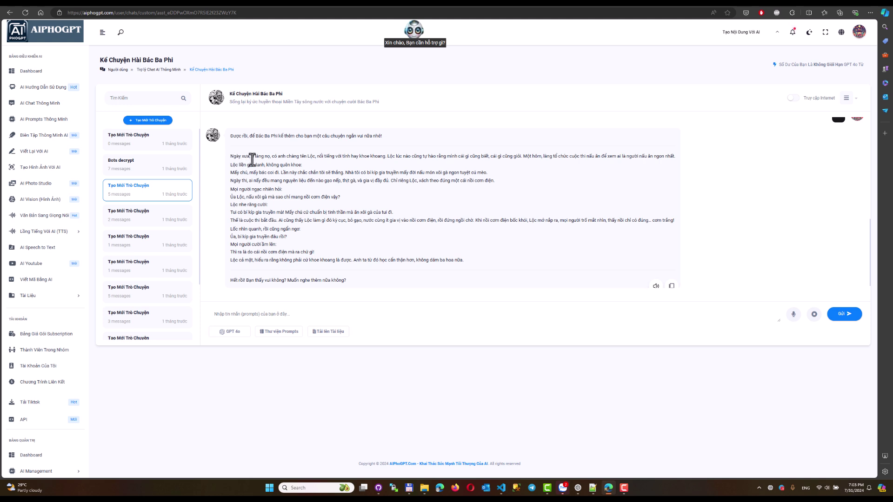
{"action": "left_click_drag", "start_coordinate": [231, 157], "coordinate": [476, 261]}
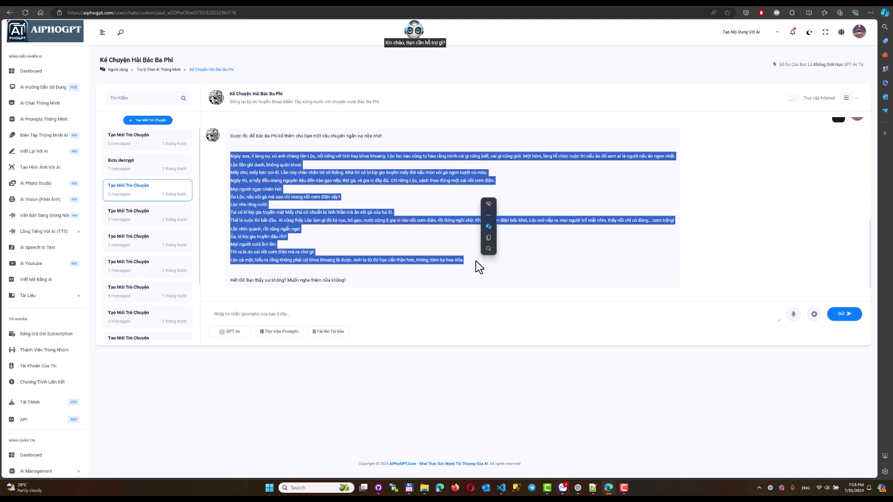
{"action": "key", "text": "ctrl+c"}
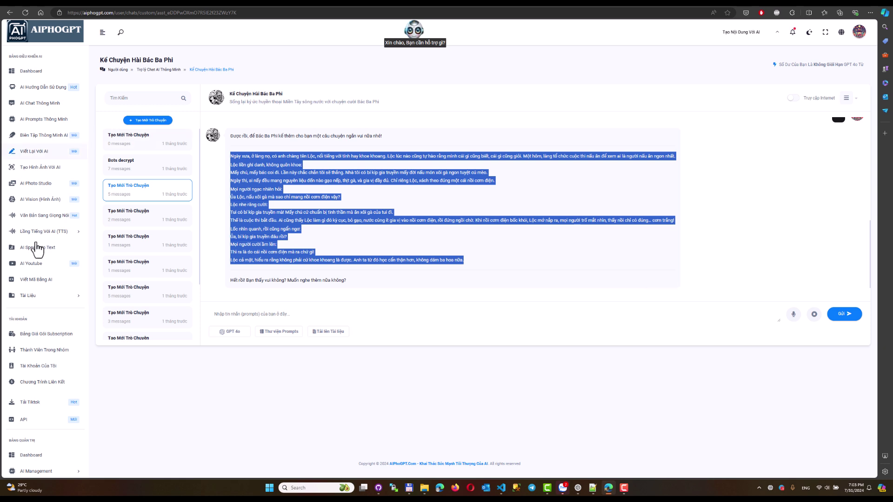
{"action": "left_click", "coordinate": [45, 221]}
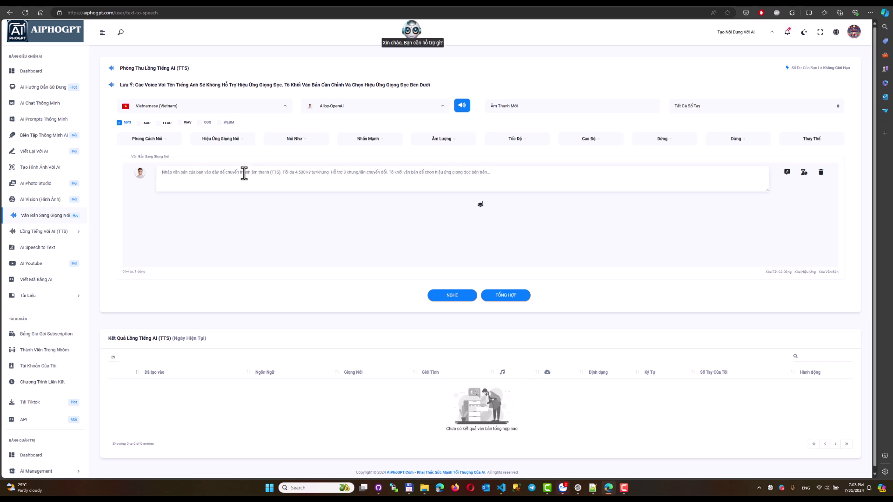
{"action": "key", "text": "ctrl+v"}
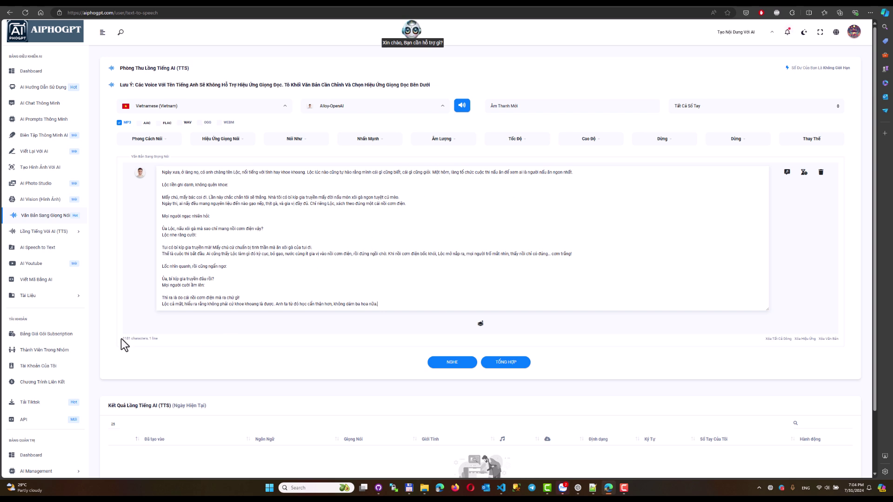
{"action": "left_click_drag", "start_coordinate": [122, 339], "coordinate": [154, 339]}
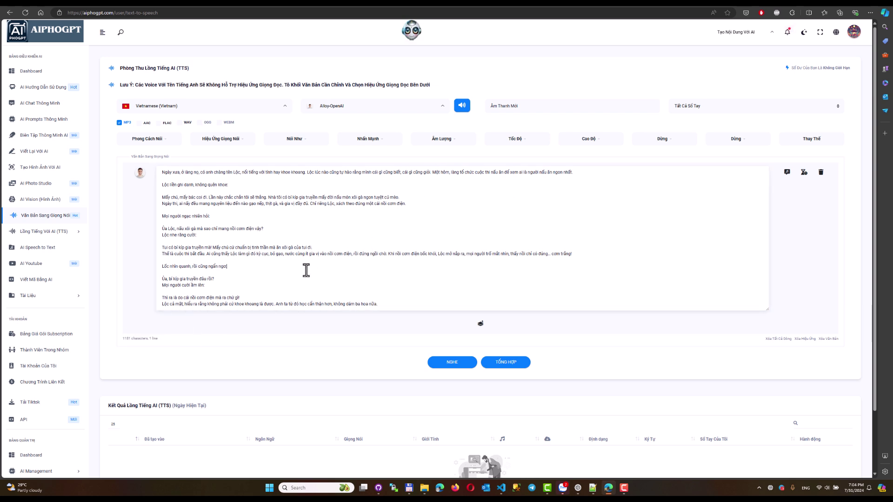
{"action": "left_click_drag", "start_coordinate": [122, 340], "coordinate": [135, 340]}
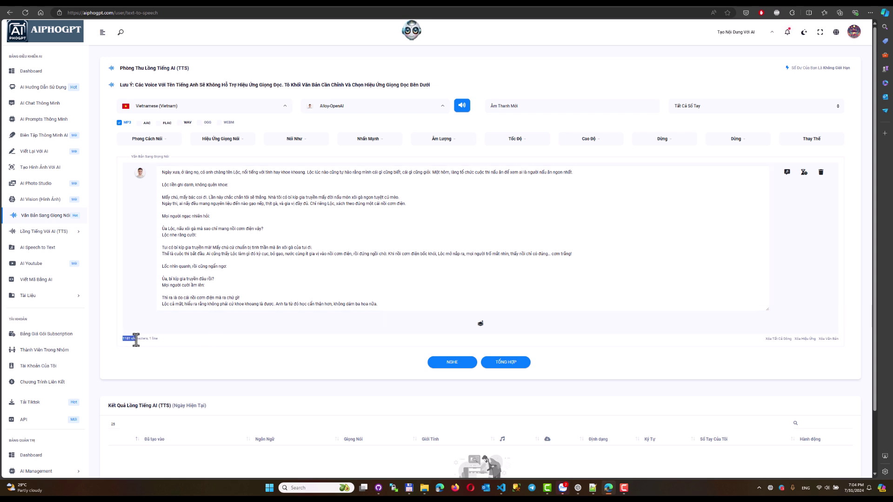
{"action": "left_click", "coordinate": [135, 340]}
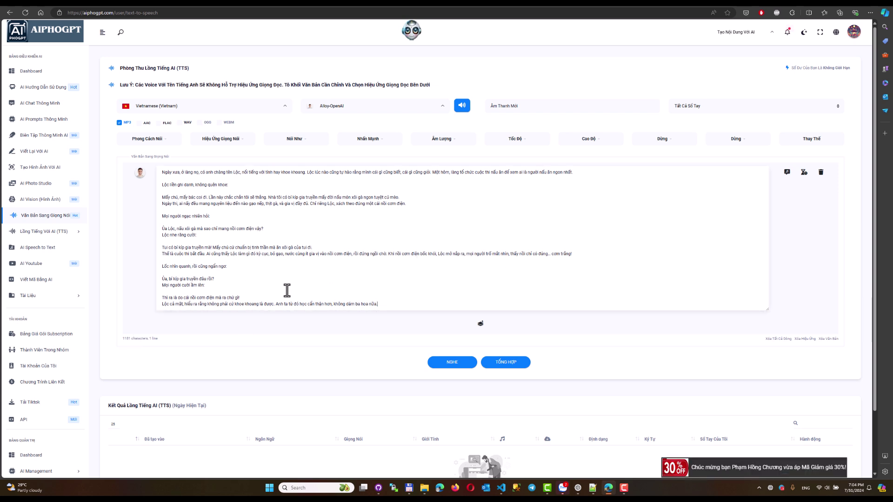
{"action": "left_click", "coordinate": [203, 292]}
{"action": "left_click", "coordinate": [201, 274]}
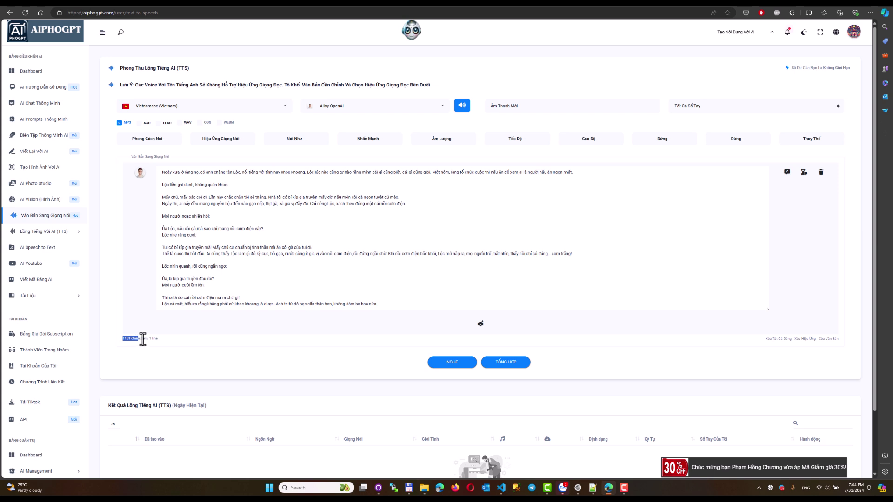
{"action": "left_click_drag", "start_coordinate": [131, 339], "coordinate": [149, 340]}
{"action": "left_click", "coordinate": [157, 340]}
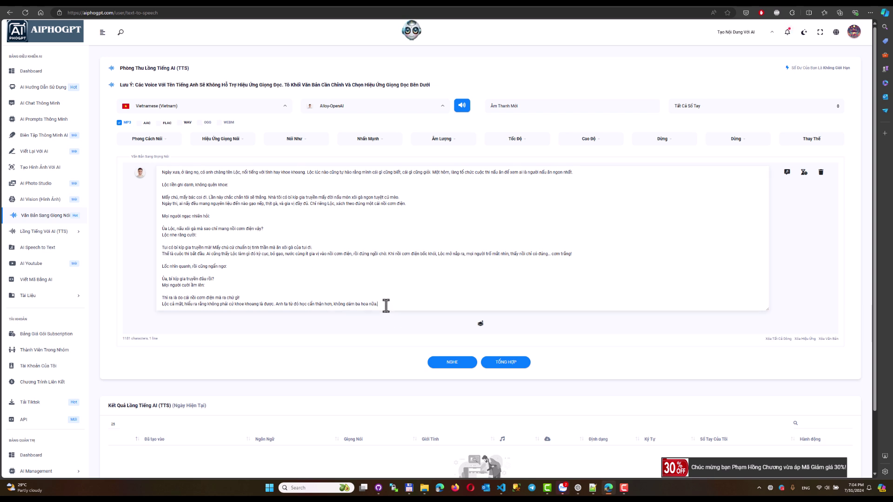
{"action": "left_click_drag", "start_coordinate": [385, 306], "coordinate": [203, 217]}
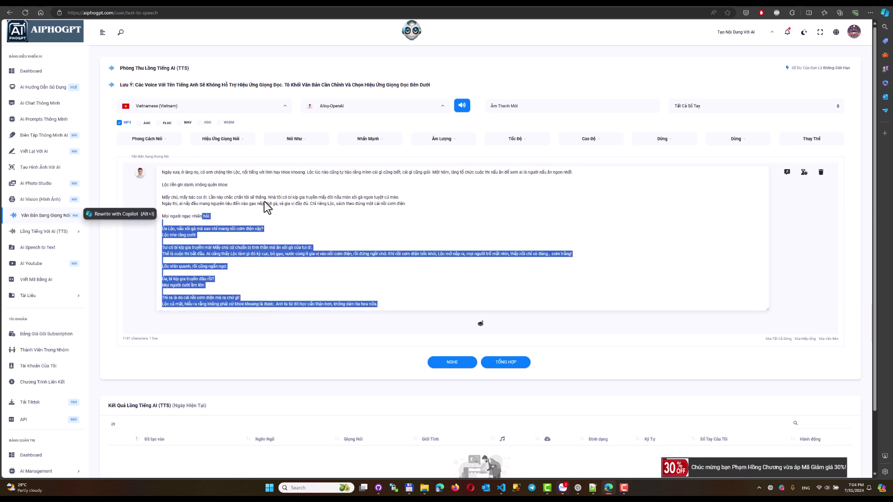
{"action": "left_click", "coordinate": [383, 305]}
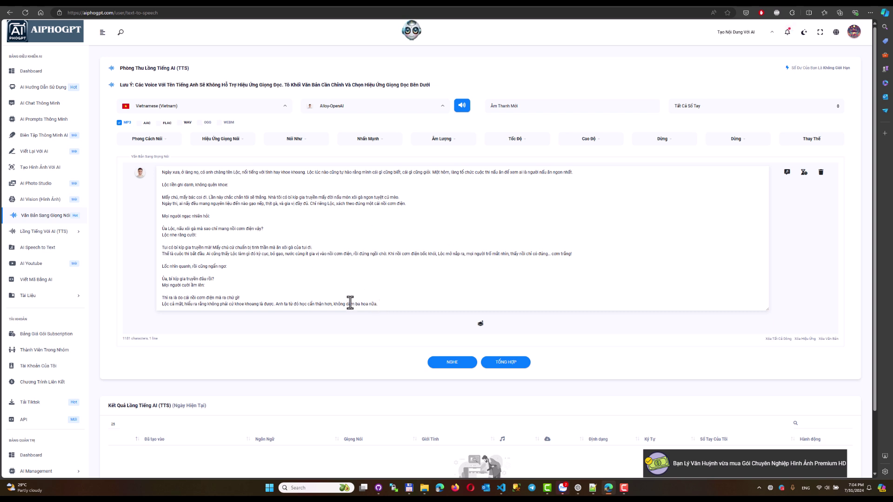
{"action": "mouse_move", "coordinate": [378, 304]}
{"action": "left_mouse_down"}
{"action": "mouse_move", "coordinate": [161, 173]}
{"action": "mouse_move", "coordinate": [336, 140]}
{"action": "left_mouse_up"}
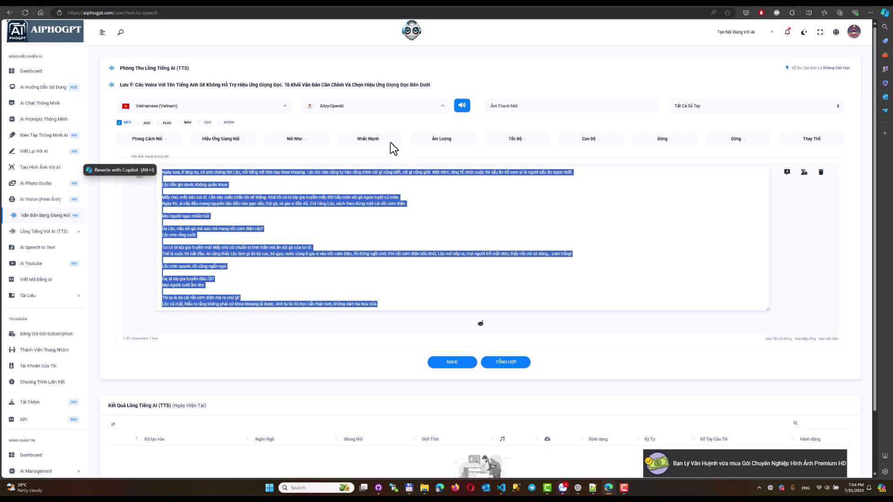
{"action": "left_click", "coordinate": [531, 143]}
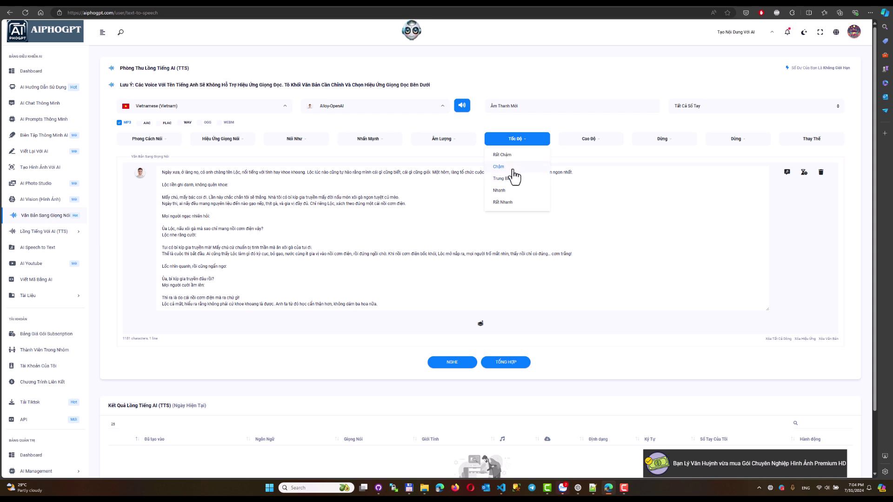
{"action": "left_click", "coordinate": [508, 190]}
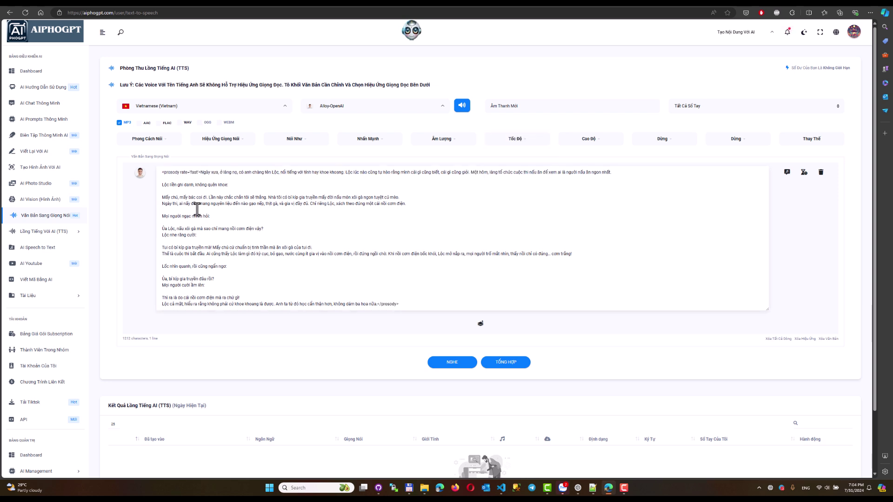
{"action": "left_click_drag", "start_coordinate": [200, 173], "coordinate": [161, 173]}
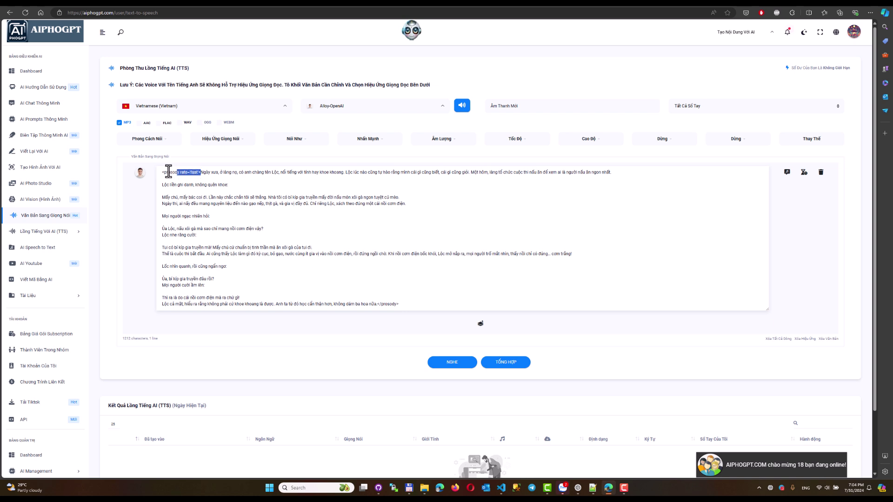
{"action": "scroll", "coordinate": [444, 245], "scroll_direction": "down", "scroll_amount": 2}
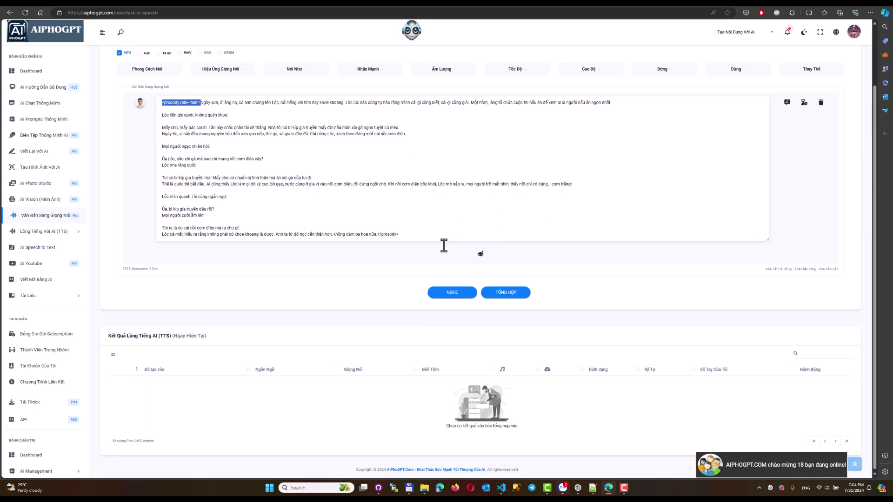
{"action": "left_click", "coordinate": [412, 228]}
{"action": "scroll", "coordinate": [400, 240], "scroll_direction": "up", "scroll_amount": 2}
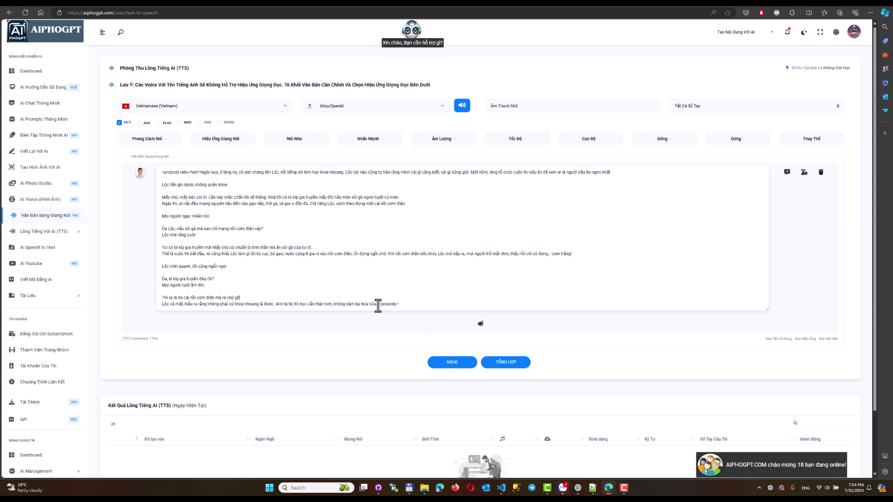
{"action": "left_click_drag", "start_coordinate": [378, 304], "coordinate": [419, 306]}
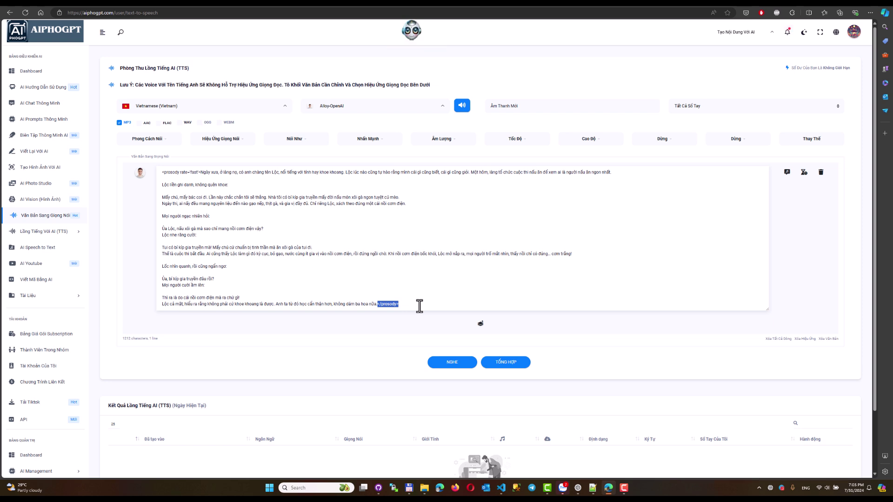
{"action": "key", "text": "BackSpace"}
{"action": "left_click_drag", "start_coordinate": [202, 172], "coordinate": [156, 171]}
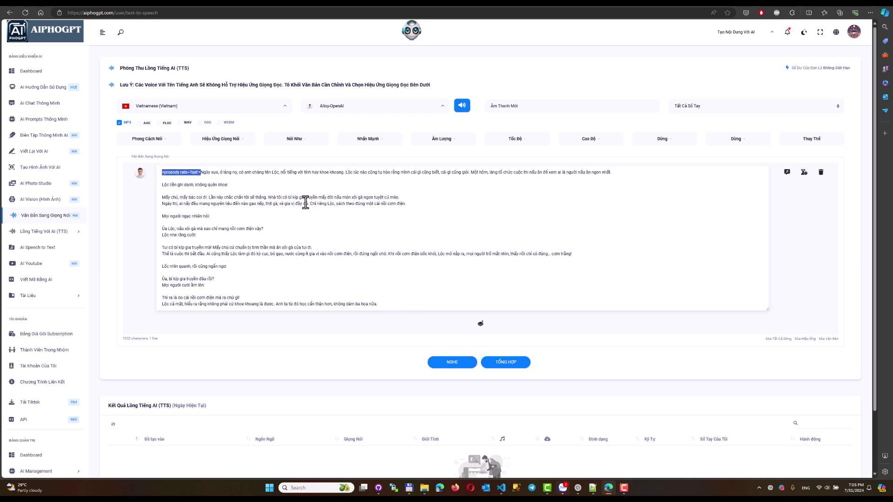
{"action": "key", "text": "BackSpace"}
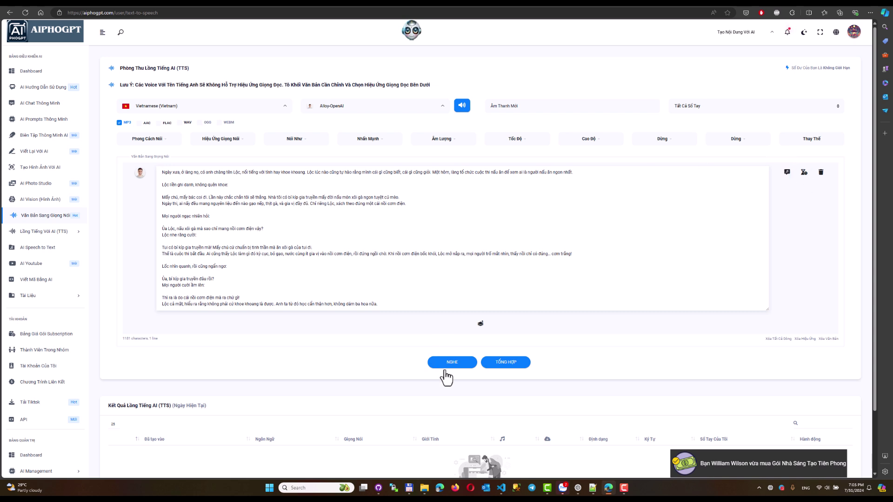
Paste the story into a new block, delete from 'Mọi người ngạc nhiên hỏi' onward, and preview it.
{"action": "scroll", "coordinate": [445, 370], "scroll_direction": "down", "scroll_amount": 1}
{"action": "scroll", "coordinate": [445, 370], "scroll_direction": "down", "scroll_amount": 2}
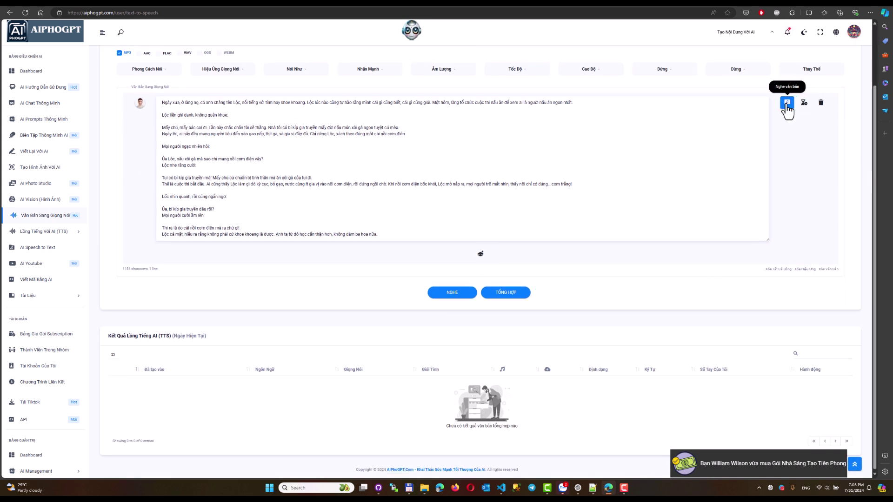
{"action": "left_click", "coordinate": [481, 254]}
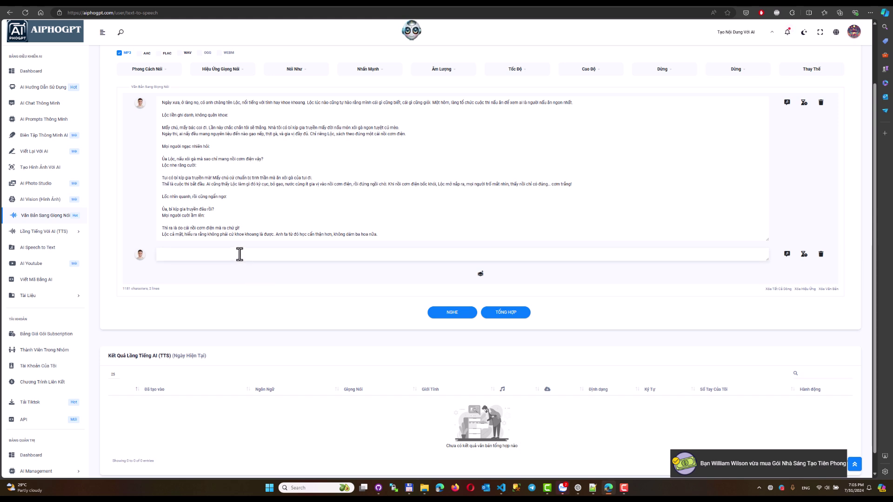
{"action": "key", "text": "ctrl+v"}
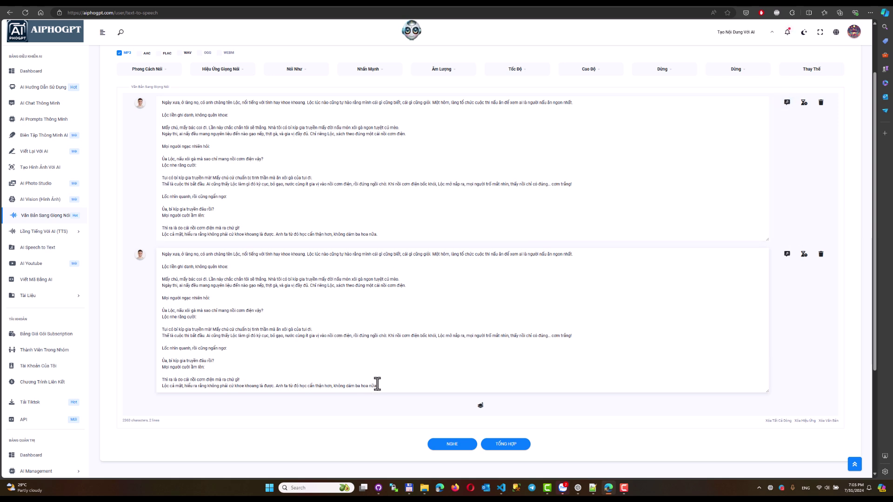
{"action": "left_click_drag", "start_coordinate": [320, 378], "coordinate": [136, 294]}
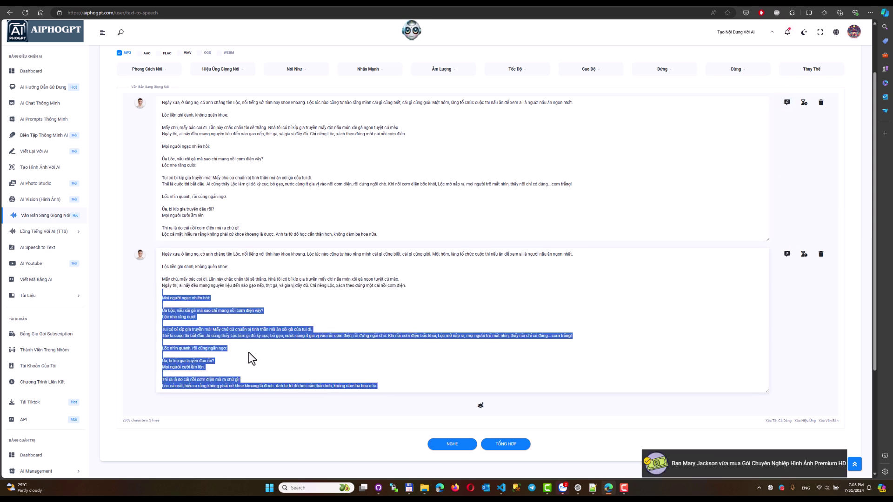
{"action": "key", "text": "BackSpace"}
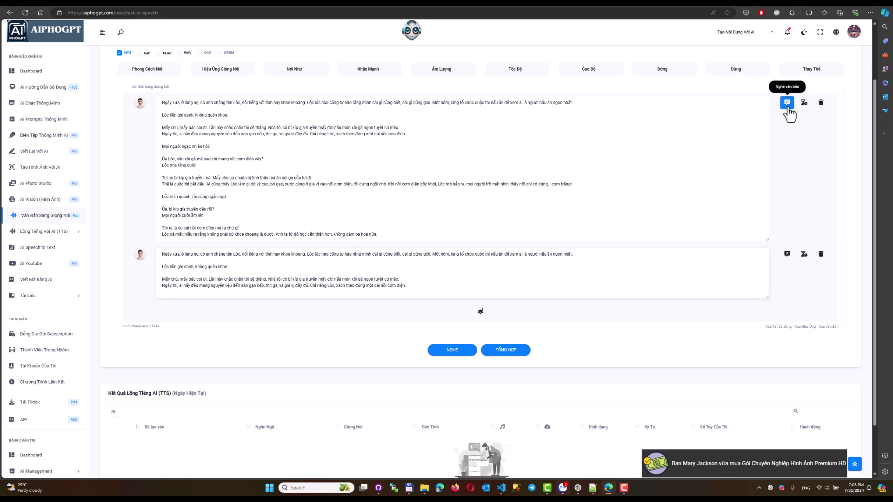
{"action": "left_click", "coordinate": [475, 354]}
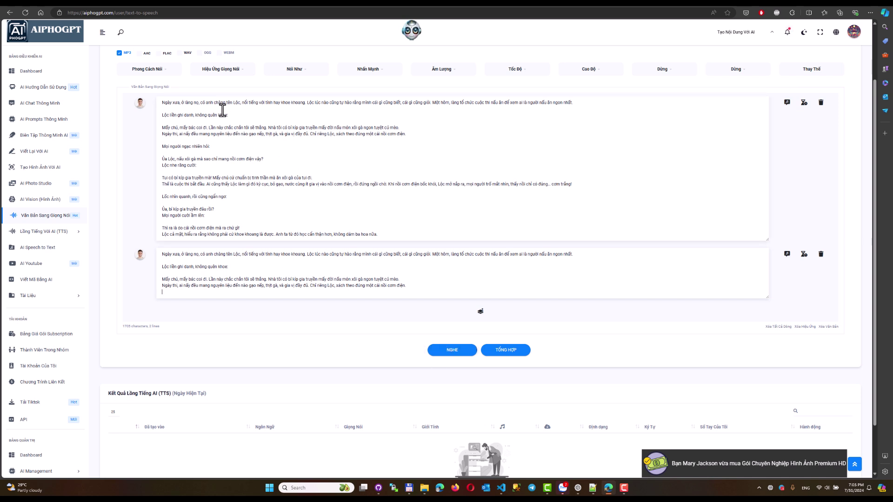
Delete the second text block, leaving only the 1181-character story.
{"action": "left_click", "coordinate": [381, 260]}
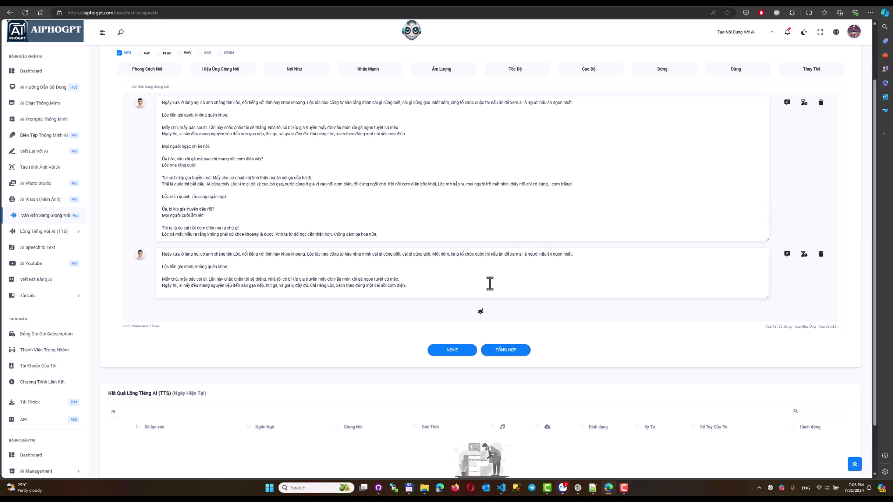
{"action": "left_click", "coordinate": [821, 255]}
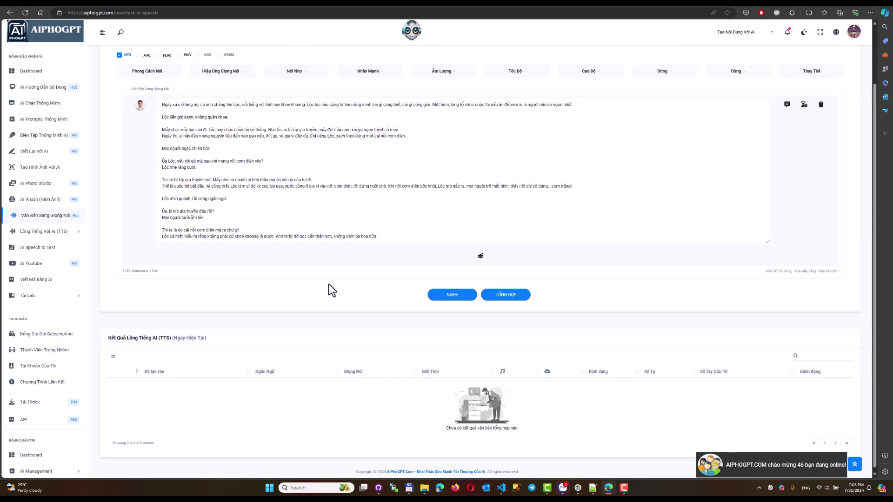
{"action": "scroll", "coordinate": [331, 291], "scroll_direction": "up", "scroll_amount": 2}
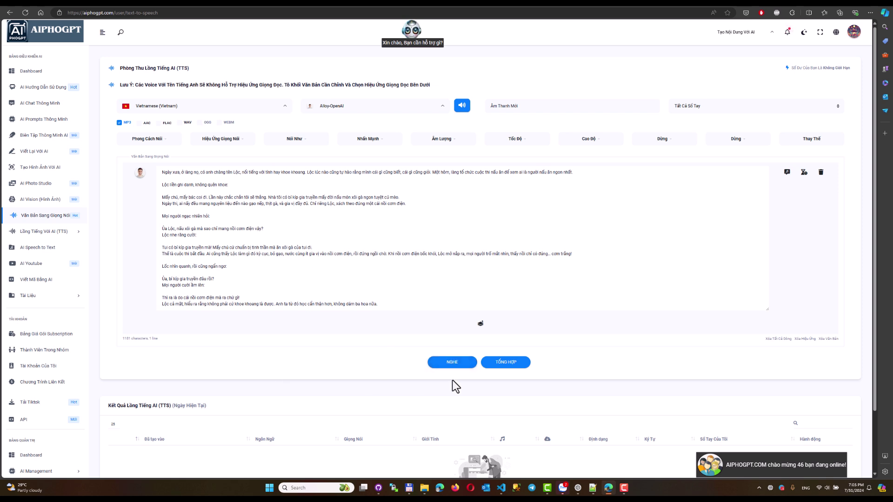
{"action": "scroll", "coordinate": [350, 364], "scroll_direction": "down", "scroll_amount": 2}
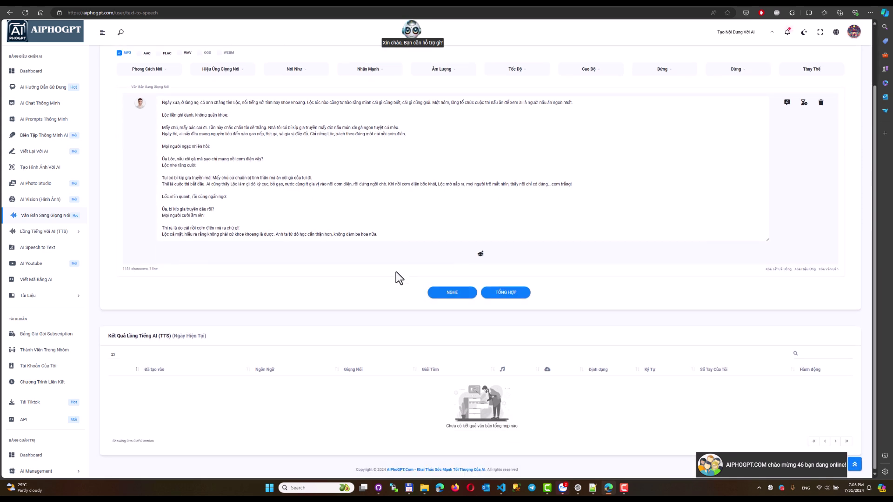
{"action": "scroll", "coordinate": [370, 319], "scroll_direction": "up", "scroll_amount": 2}
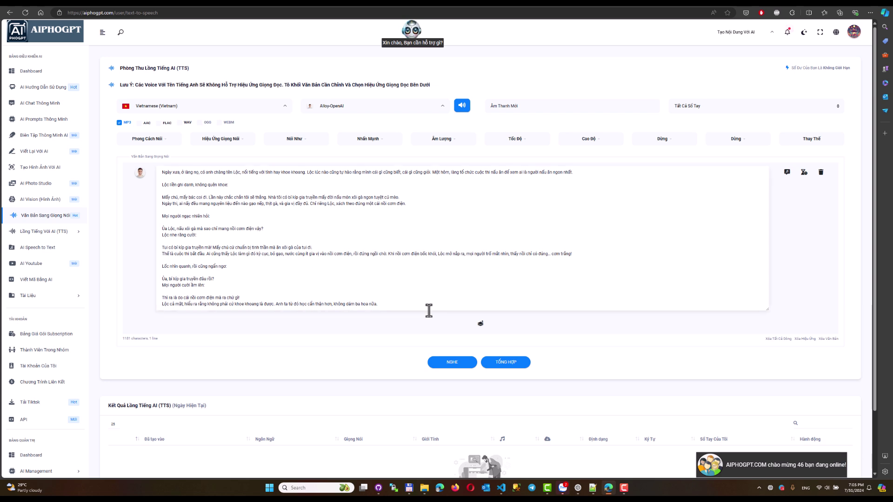
Generate and play the NGHE audio of the 1181-character story, then stop playback.
{"action": "left_click", "coordinate": [453, 361]}
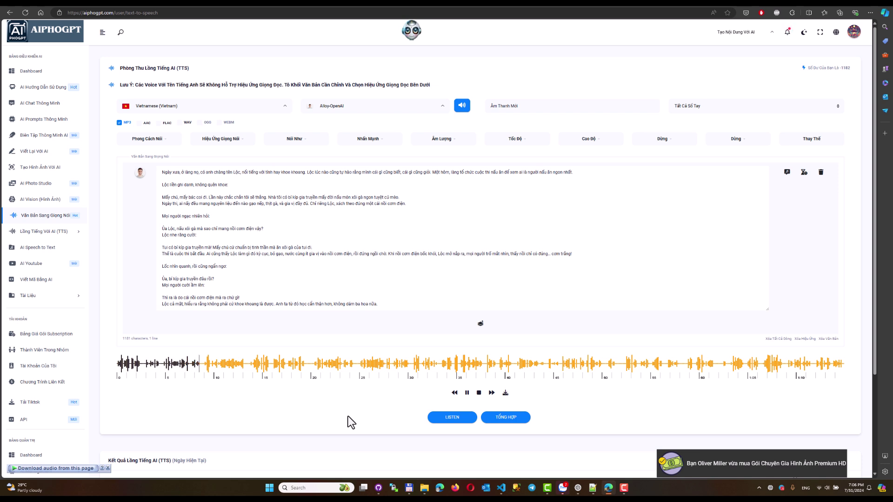
{"action": "scroll", "coordinate": [581, 392], "scroll_direction": "down", "scroll_amount": 1}
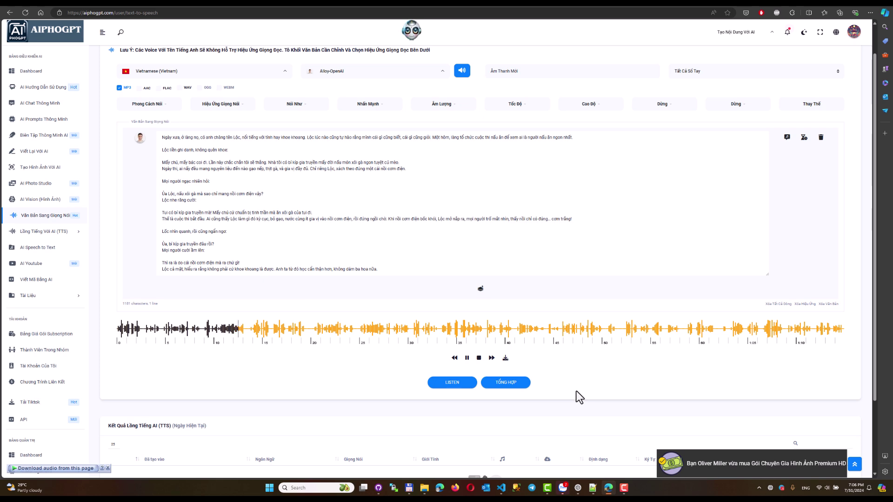
{"action": "scroll", "coordinate": [576, 391], "scroll_direction": "down", "scroll_amount": 2}
{"action": "scroll", "coordinate": [552, 390], "scroll_direction": "up", "scroll_amount": 2}
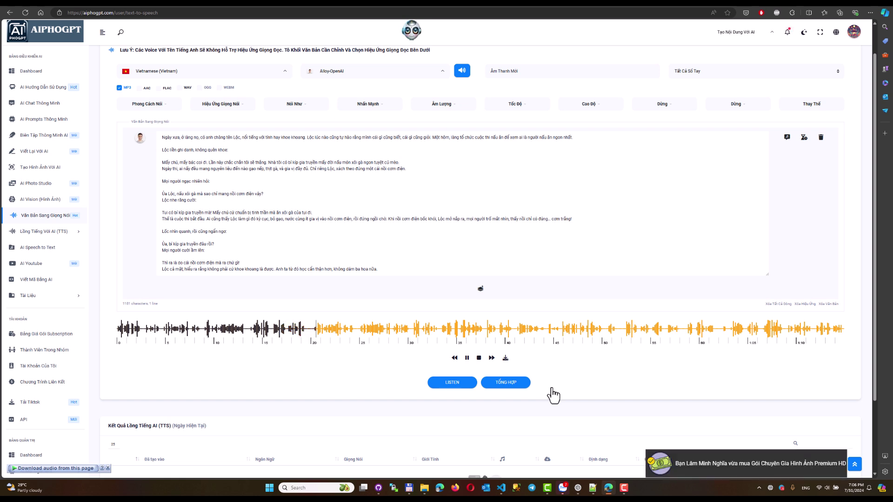
{"action": "left_click", "coordinate": [479, 358]}
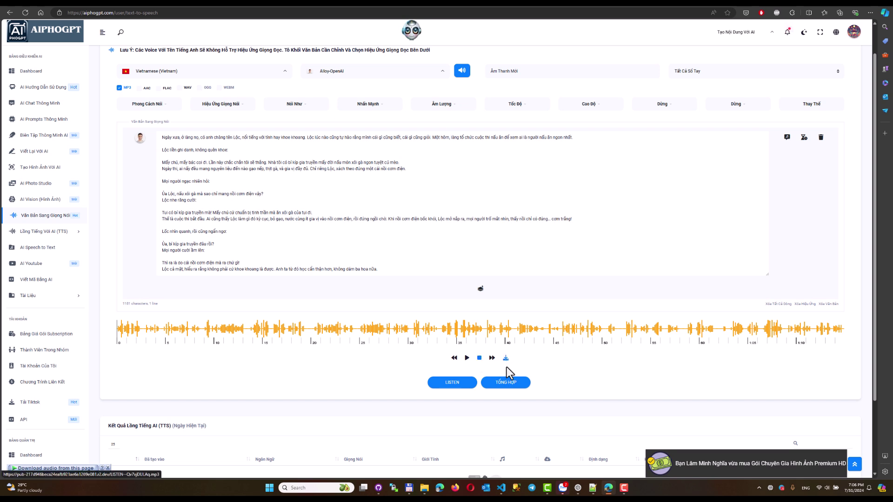
Download the story audio through IDM as a 1.42 MB MP3 into a newly created Downloads Music folder.
{"action": "scroll", "coordinate": [506, 367], "scroll_direction": "down", "scroll_amount": 2}
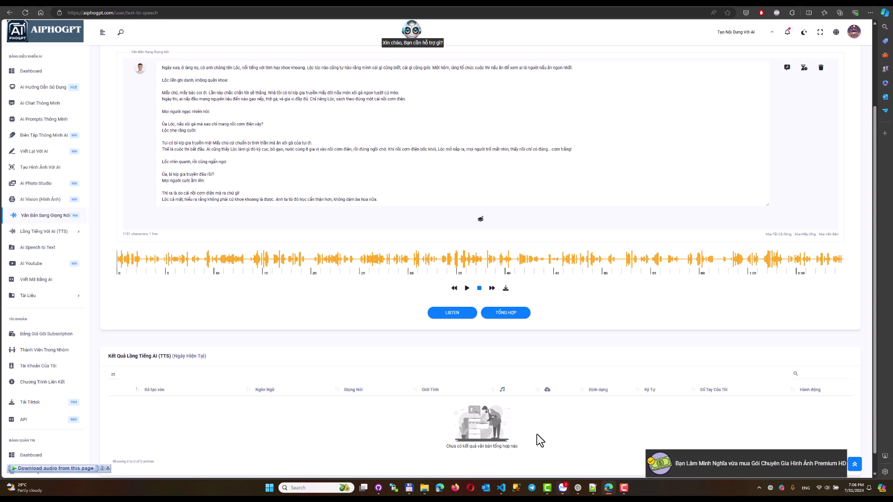
{"action": "scroll", "coordinate": [536, 434], "scroll_direction": "down", "scroll_amount": 1}
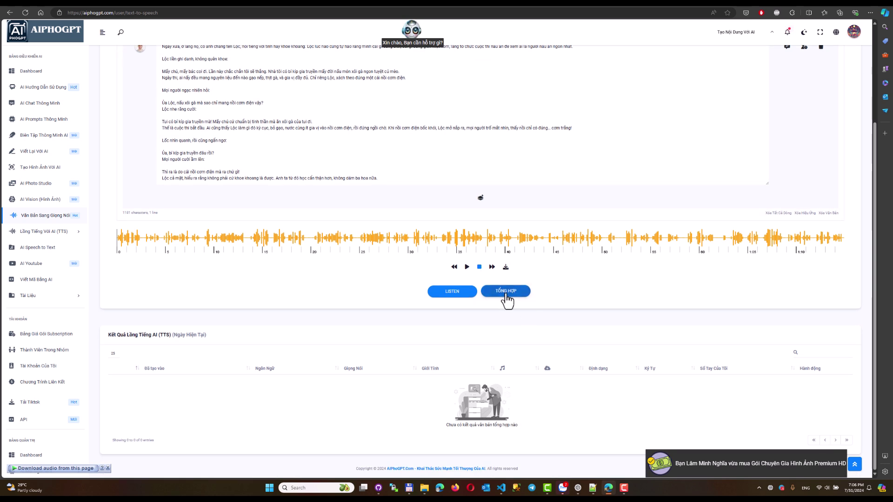
{"action": "left_click", "coordinate": [506, 267]}
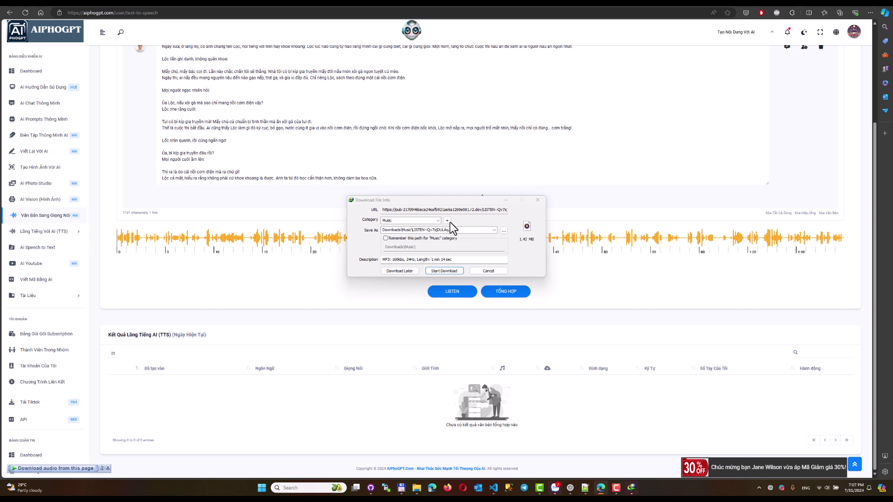
{"action": "left_click", "coordinate": [445, 272]}
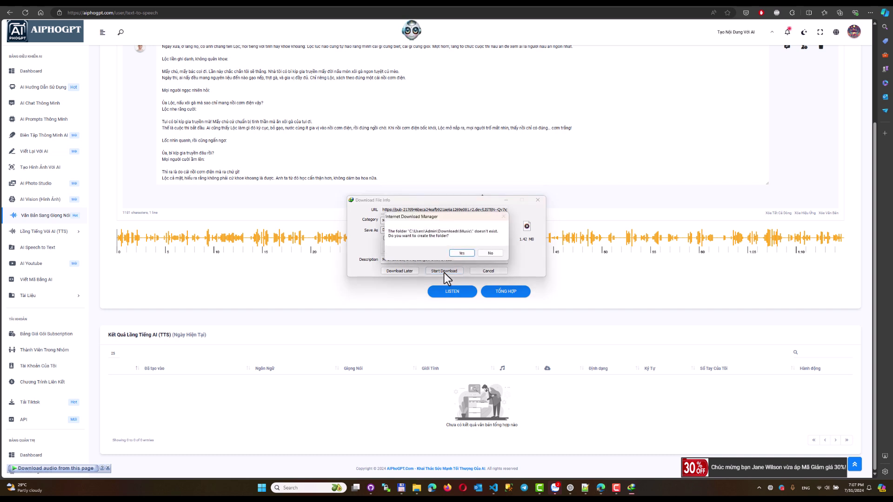
{"action": "left_click", "coordinate": [463, 253]}
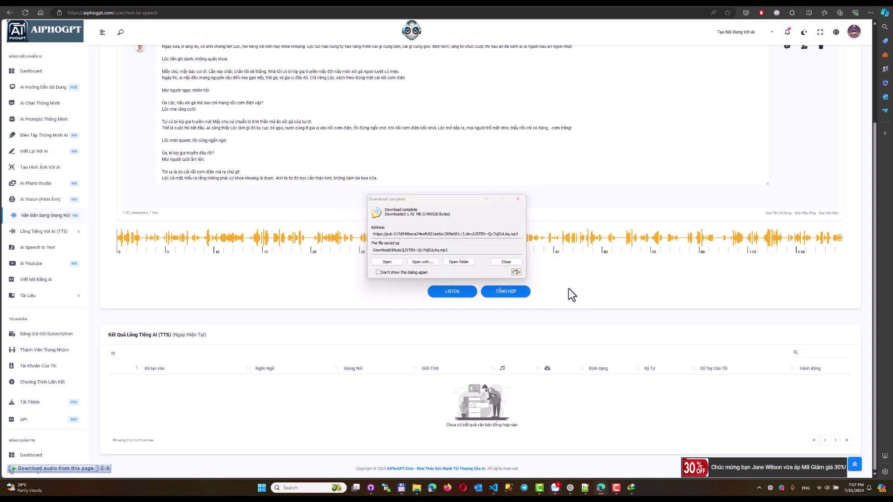
{"action": "left_click", "coordinate": [502, 262]}
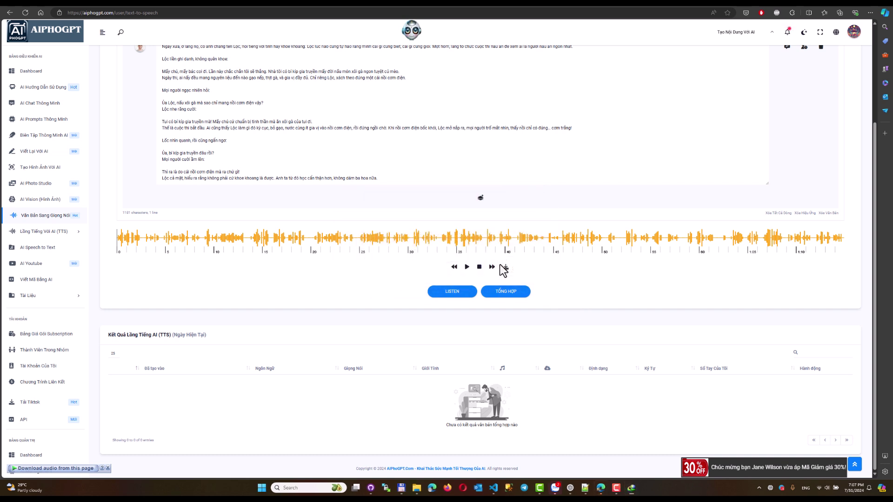
Synthesize the 1181-character Vietnamese story into an Alloy-OpenAI male mp3 voiceover.
{"action": "left_click", "coordinate": [508, 293]}
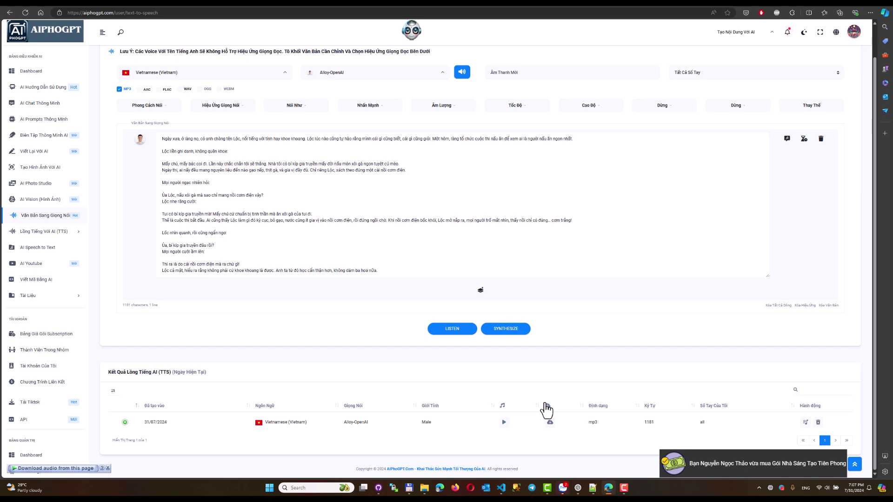
Expand the Âm Thanh Mới result and try its download icon and player menu, cancelling the duplicate download.
{"action": "left_click", "coordinate": [124, 421]}
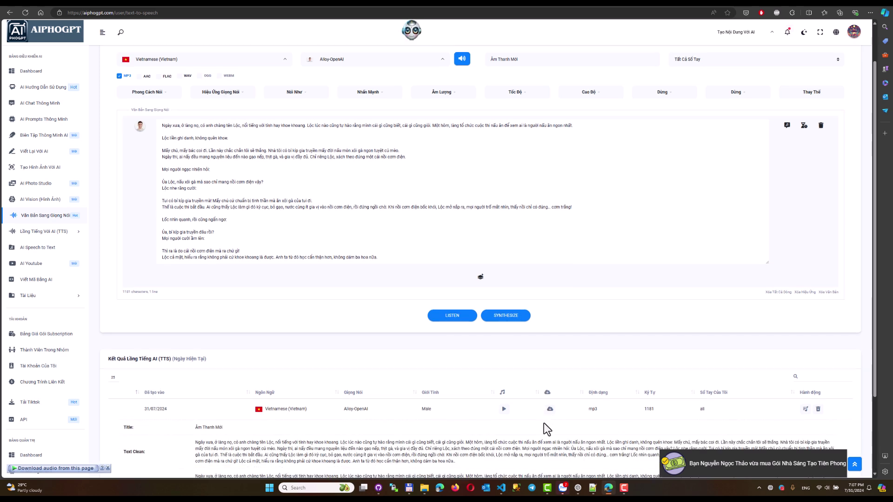
{"action": "scroll", "coordinate": [543, 422], "scroll_direction": "down", "scroll_amount": 3}
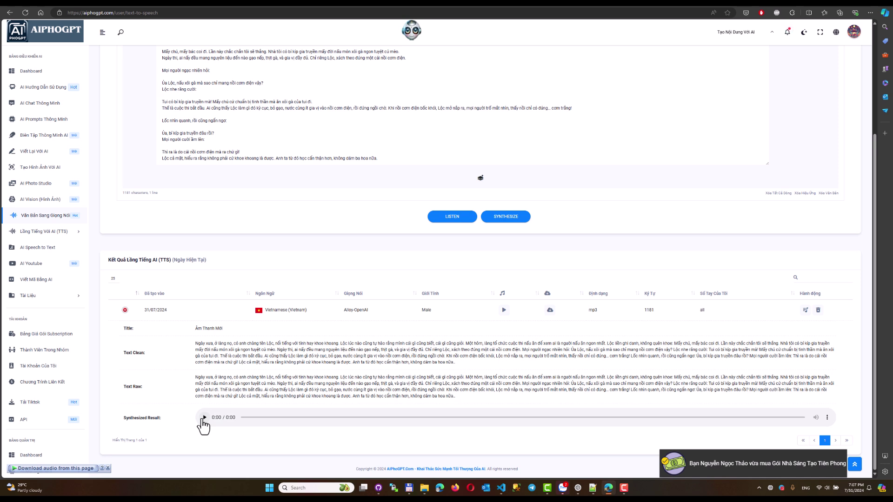
{"action": "left_click", "coordinate": [552, 311]}
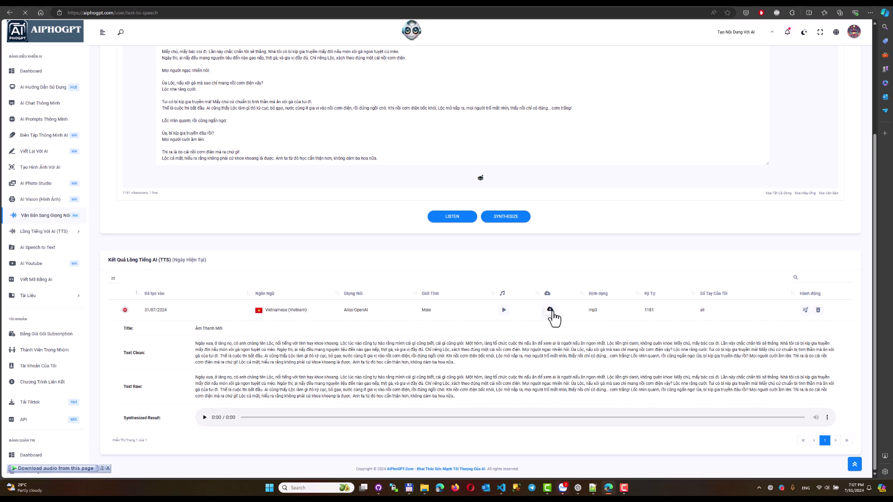
{"action": "left_click", "coordinate": [828, 418]}
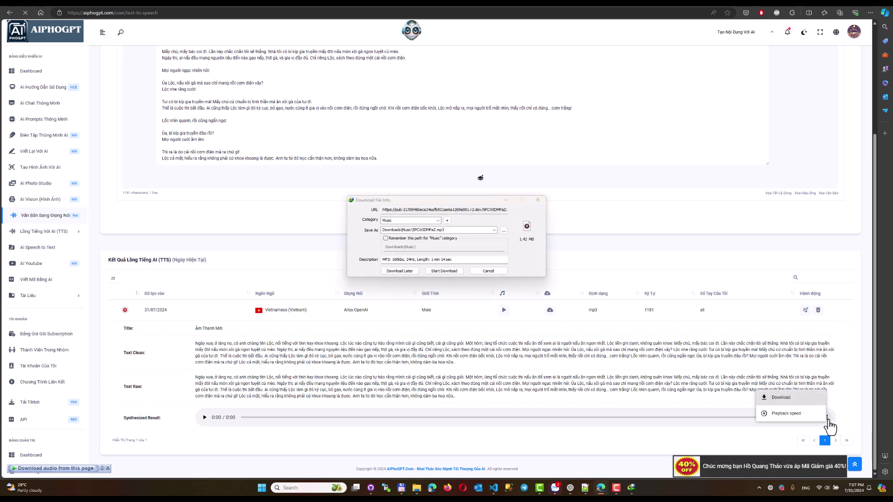
{"action": "left_click", "coordinate": [492, 271]}
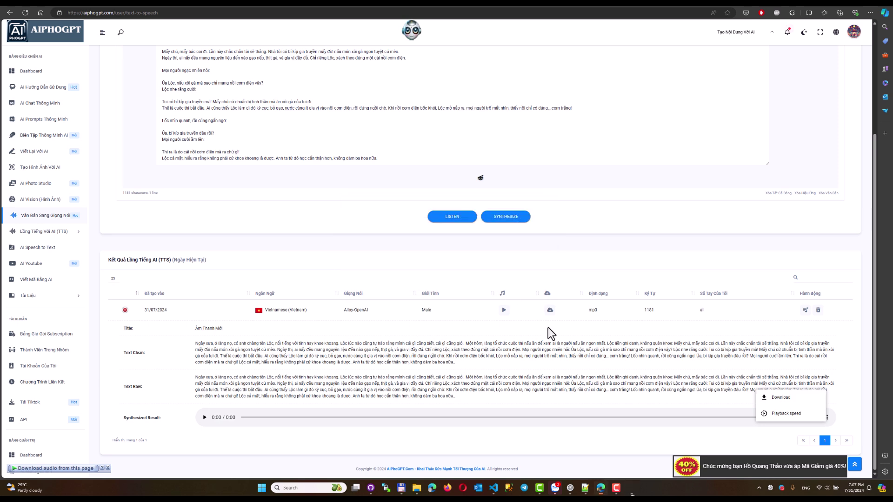
{"action": "left_click", "coordinate": [480, 285]}
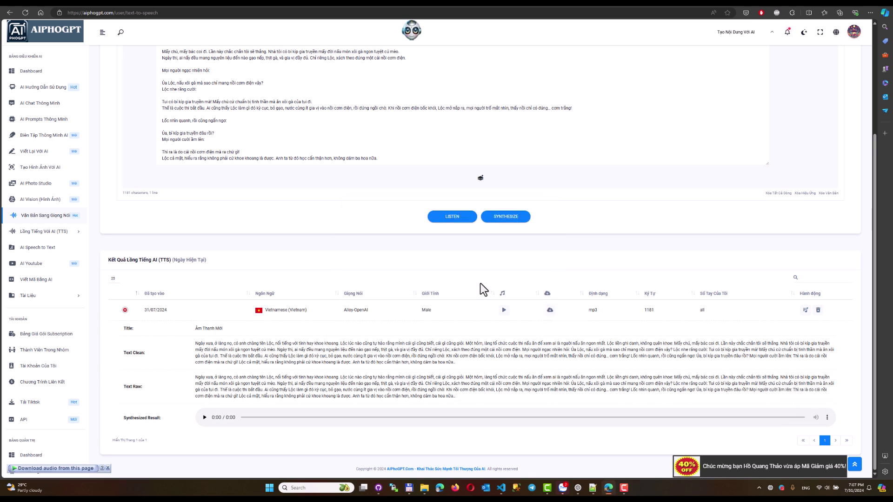
Select the '(Ngày Hiện Tại)' heading text a few times, then scroll back to the top.
{"action": "left_click_drag", "start_coordinate": [173, 259], "coordinate": [203, 259]}
{"action": "left_click", "coordinate": [175, 259]}
{"action": "left_click_drag", "start_coordinate": [175, 259], "coordinate": [238, 260]}
{"action": "left_click", "coordinate": [180, 259]}
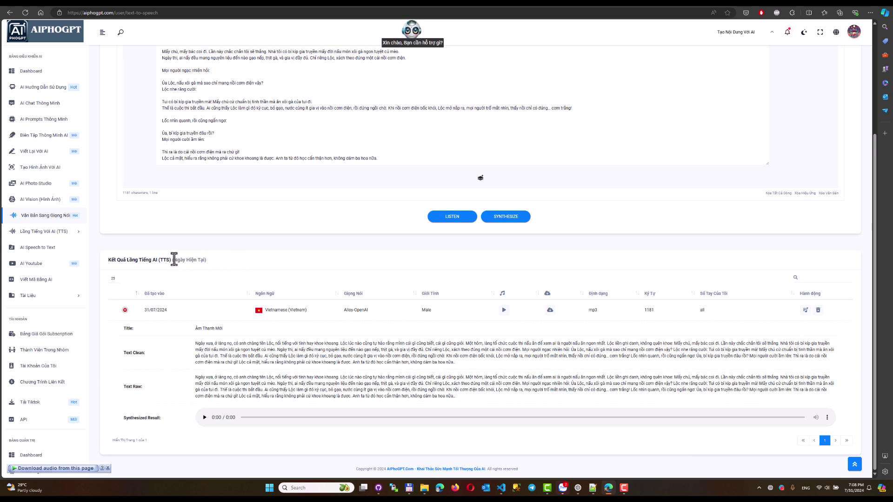
{"action": "left_click_drag", "start_coordinate": [173, 259], "coordinate": [204, 259]}
{"action": "left_click", "coordinate": [209, 275]}
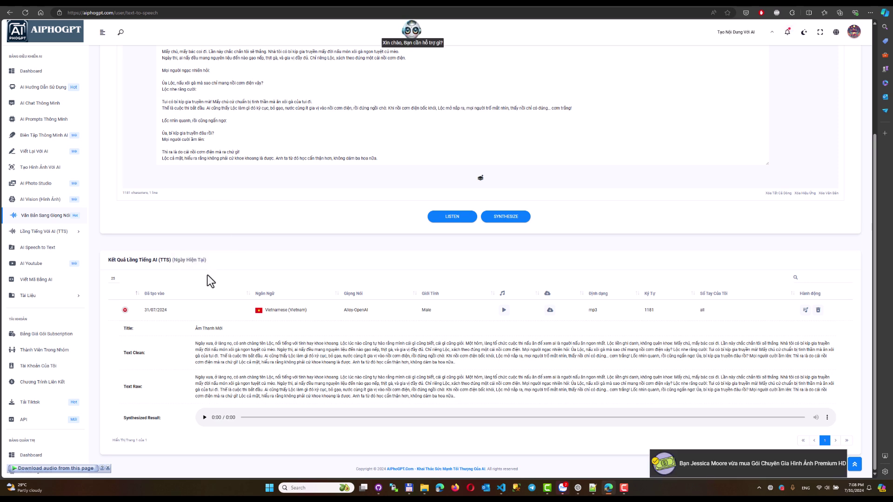
{"action": "scroll", "coordinate": [587, 277], "scroll_direction": "up", "scroll_amount": 1}
{"action": "scroll", "coordinate": [586, 275], "scroll_direction": "up", "scroll_amount": 2}
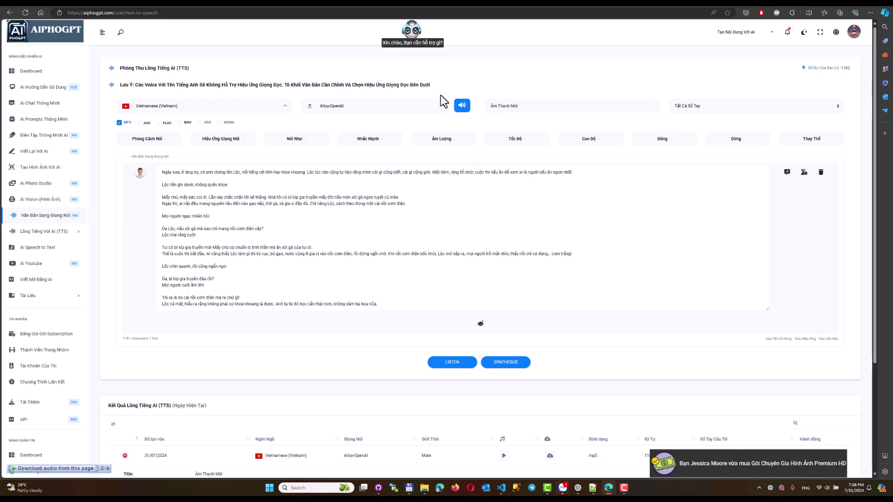
Check the voiceover's title field and notebook choices without changing them.
{"action": "left_click", "coordinate": [532, 108]}
{"action": "left_click", "coordinate": [720, 108]}
{"action": "left_click", "coordinate": [619, 119]}
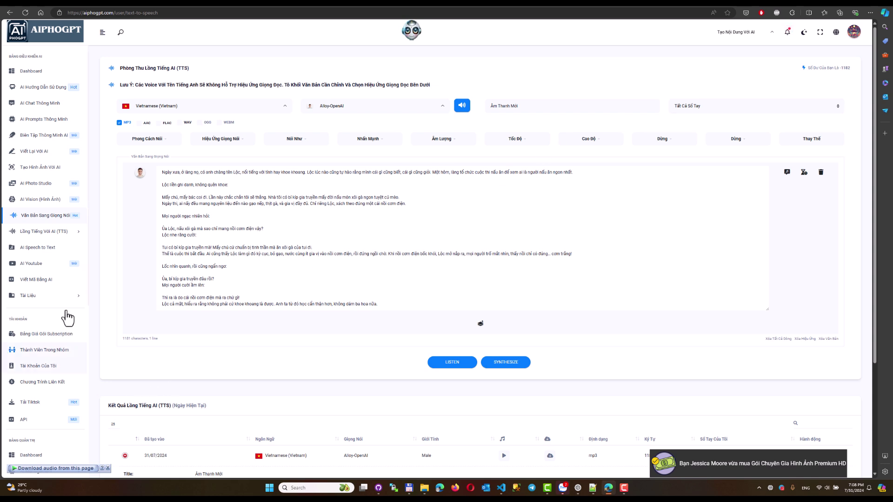
Open the empty Sổ Tay Của Tôi page under Tài Liệu and glance at its notebook filter.
{"action": "left_click", "coordinate": [55, 297]}
{"action": "left_click", "coordinate": [40, 370]}
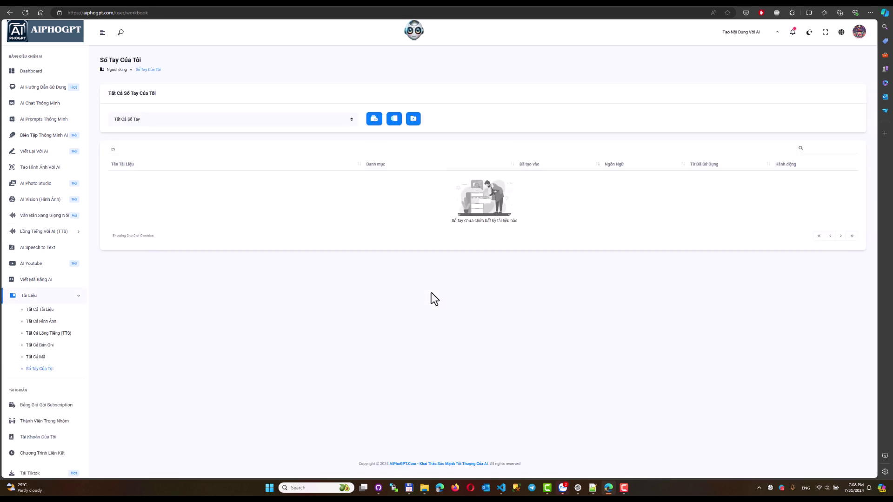
{"action": "left_click", "coordinate": [308, 116]}
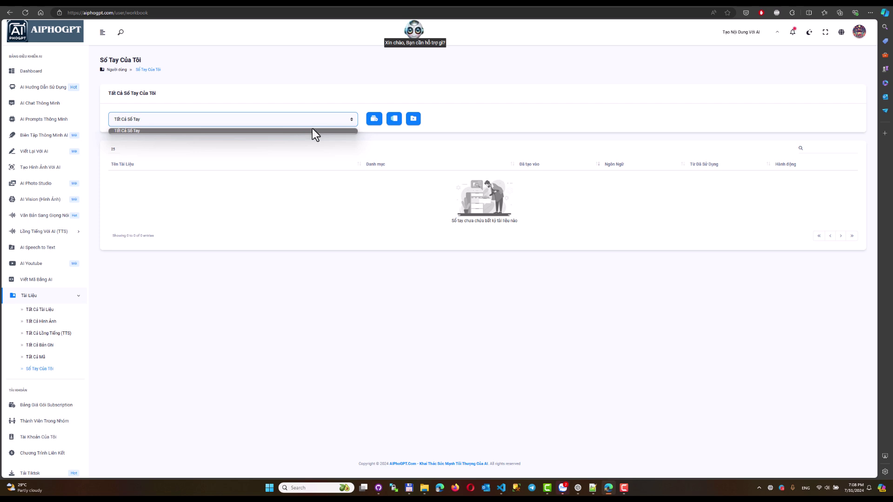
{"action": "left_click", "coordinate": [312, 129]}
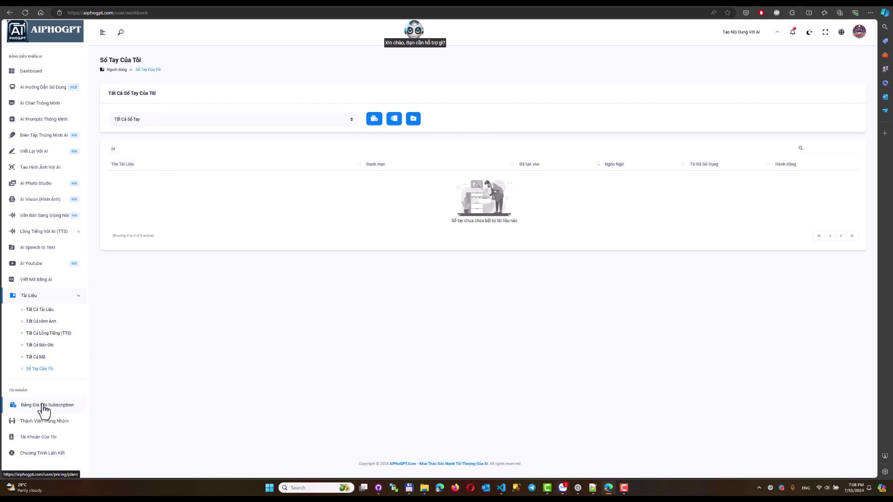
Open Tất Cả Lồng Tiếng (TTS) and inspect the 31/07/2024 voiceover's clean and SSML text.
{"action": "left_click", "coordinate": [42, 333]}
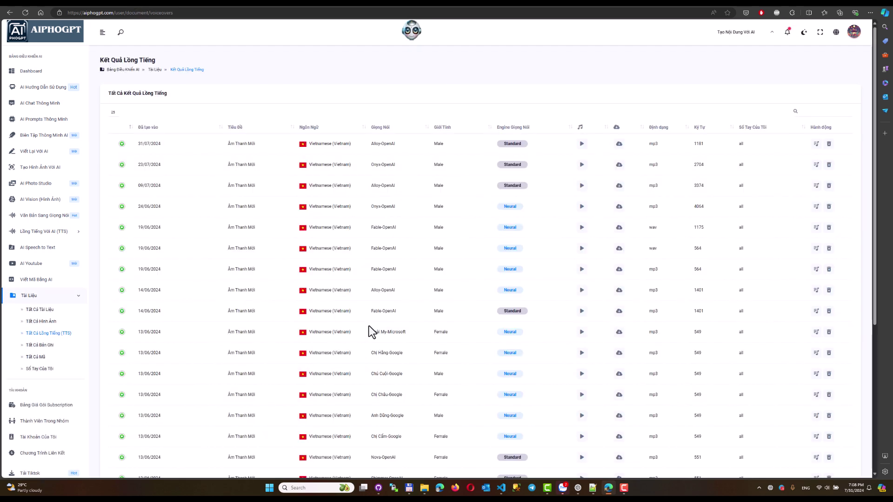
{"action": "left_click", "coordinate": [122, 144]}
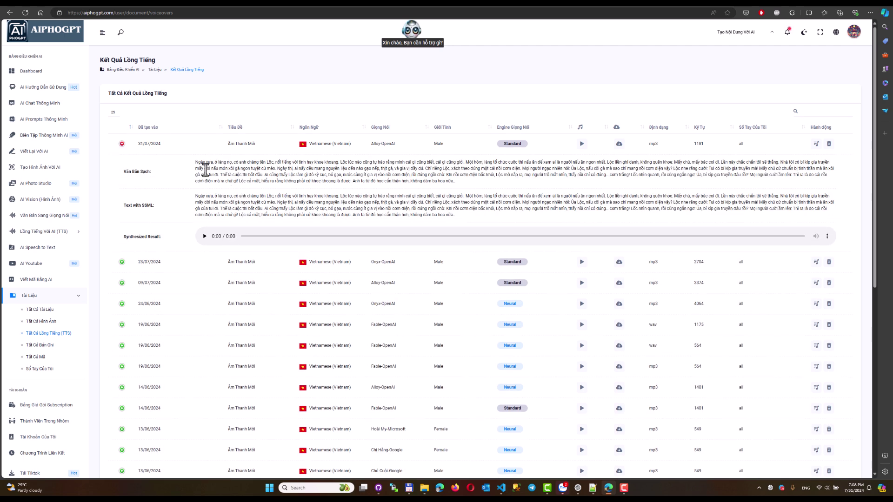
{"action": "left_click_drag", "start_coordinate": [195, 160], "coordinate": [458, 211]}
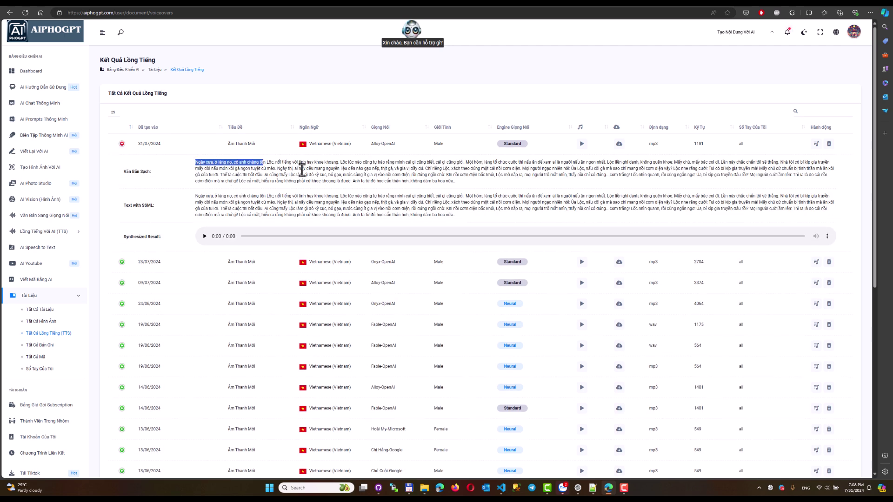
{"action": "left_click", "coordinate": [476, 217]}
{"action": "left_click", "coordinate": [122, 144]}
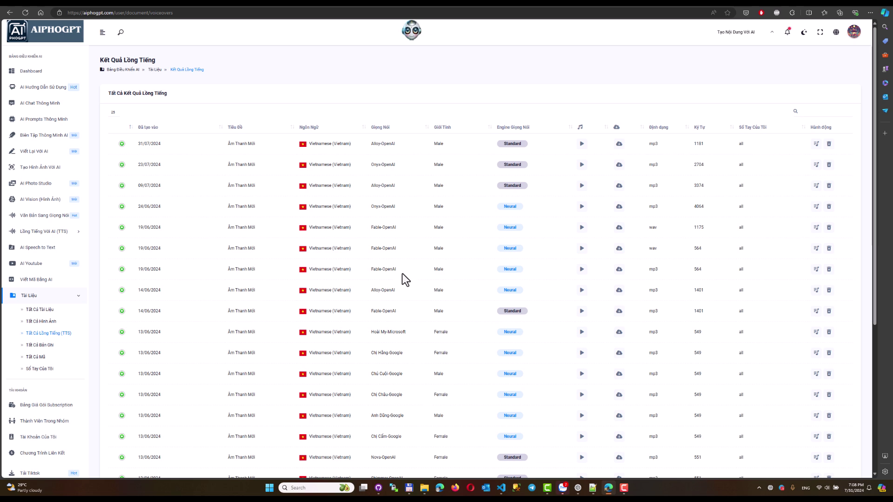
Compare the 23/07/2024 and 31/07/2024 voiceover rows, then return to Văn Bản Sang Giọng Nói.
{"action": "scroll", "coordinate": [404, 326], "scroll_direction": "down", "scroll_amount": 5}
{"action": "scroll", "coordinate": [405, 325], "scroll_direction": "down", "scroll_amount": 3}
{"action": "scroll", "coordinate": [404, 326], "scroll_direction": "up", "scroll_amount": 10}
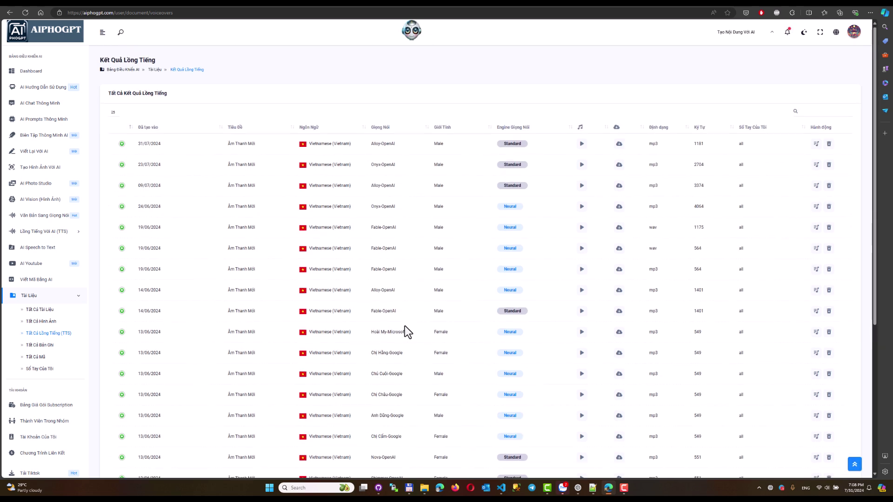
{"action": "left_click", "coordinate": [122, 165]}
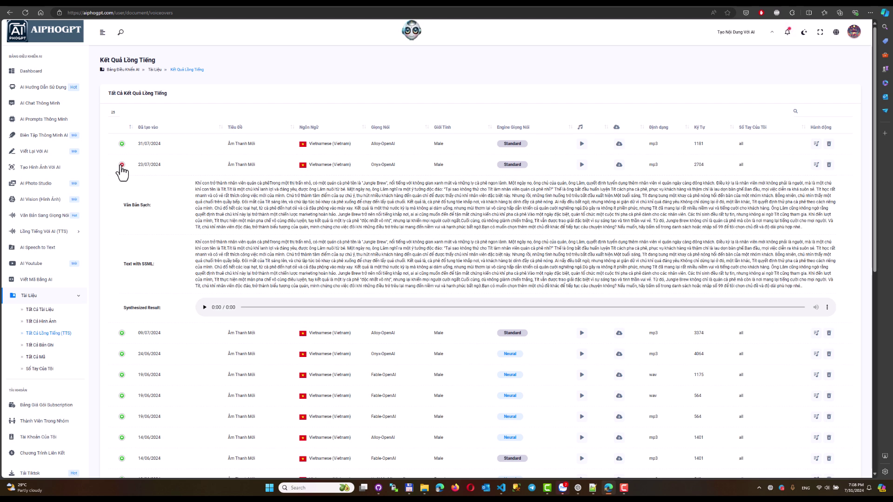
{"action": "left_click", "coordinate": [120, 165]}
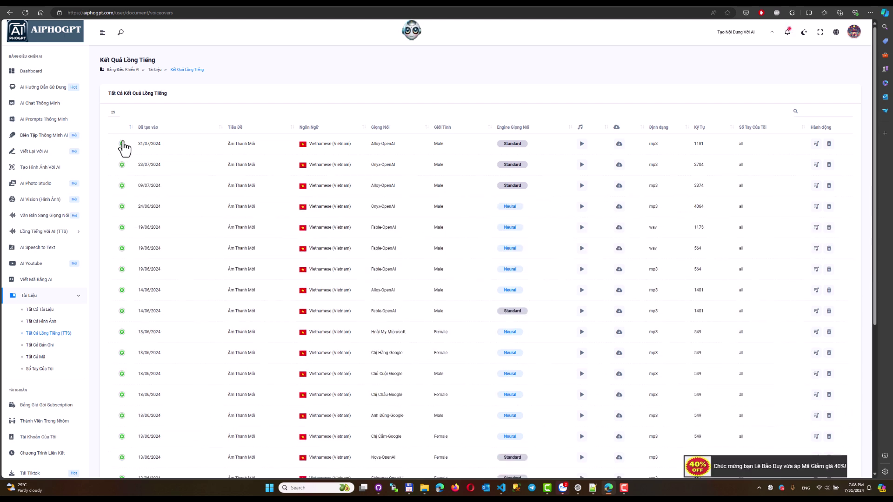
{"action": "left_click", "coordinate": [122, 144]}
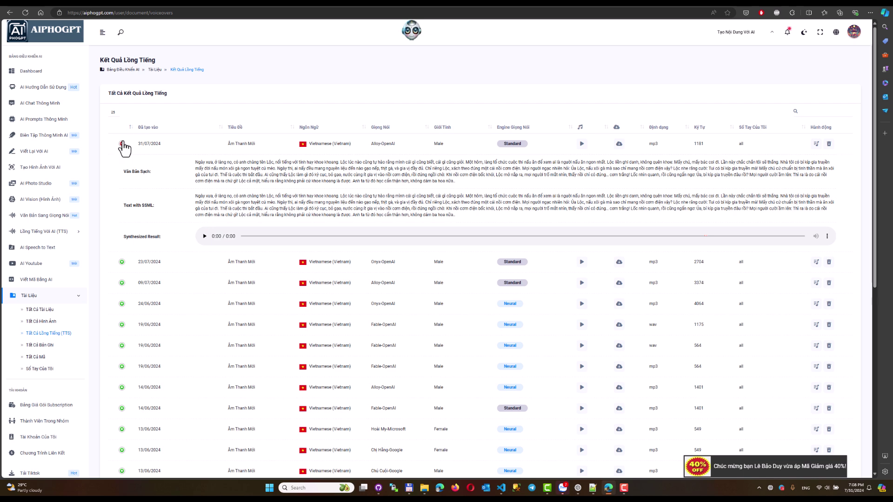
{"action": "left_click", "coordinate": [122, 144]}
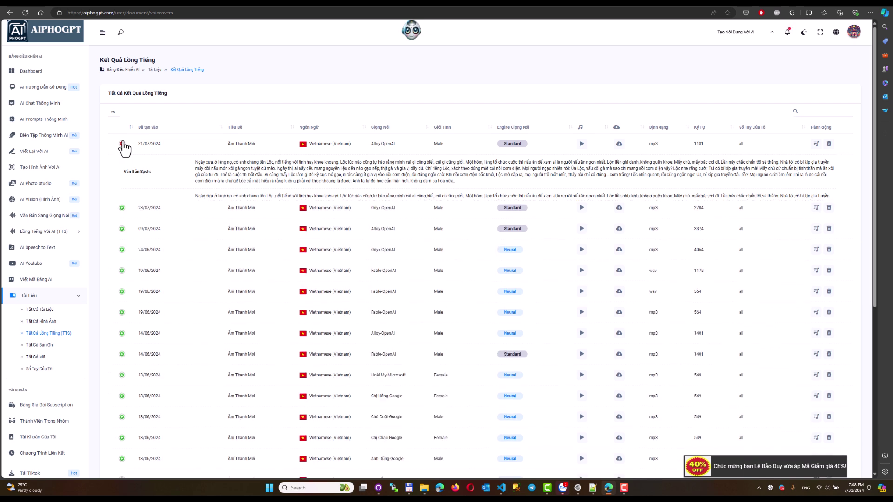
{"action": "left_click", "coordinate": [123, 144]}
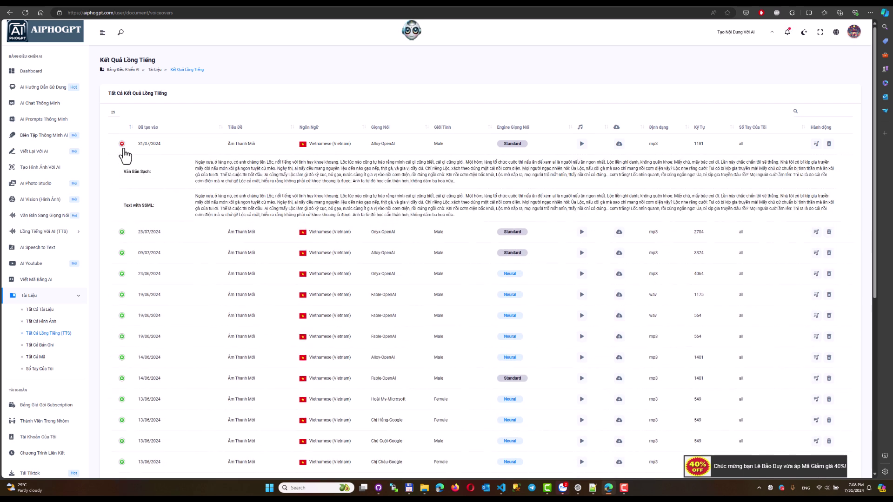
{"action": "left_click", "coordinate": [122, 144]}
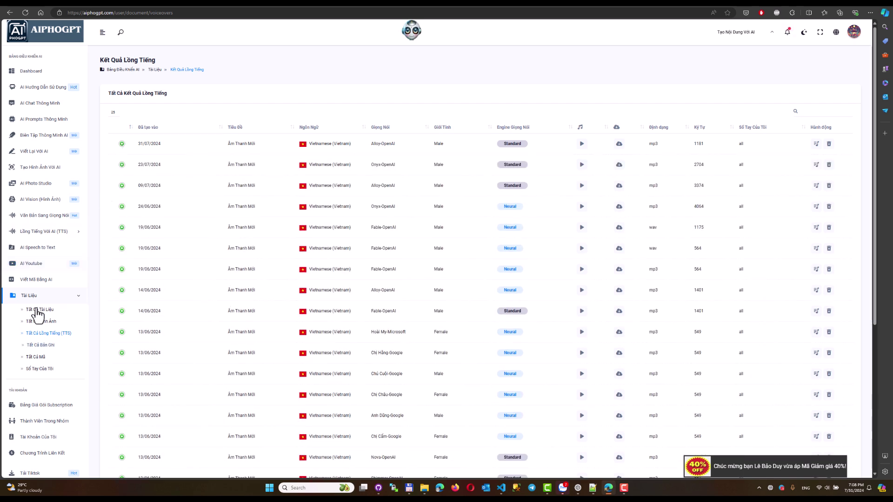
{"action": "left_click", "coordinate": [33, 217]}
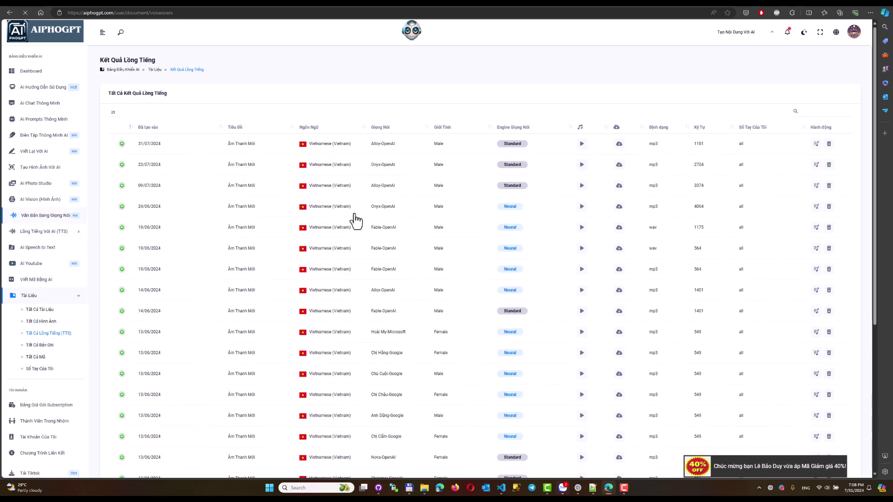